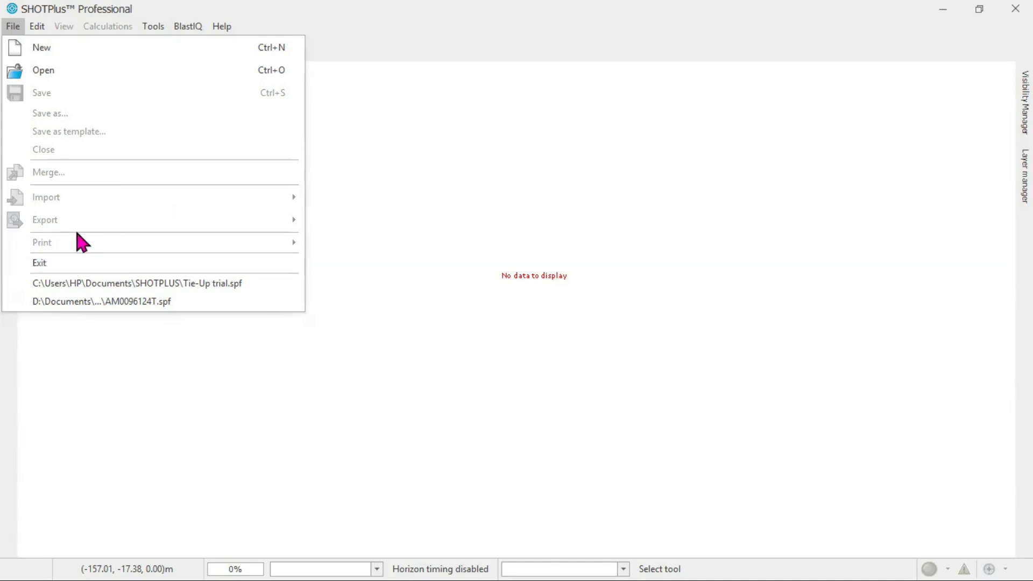
Open the program settings and set the product region in the resources manager to Ghana.
{"action": "mouse_move", "coordinate": [35, 28]}
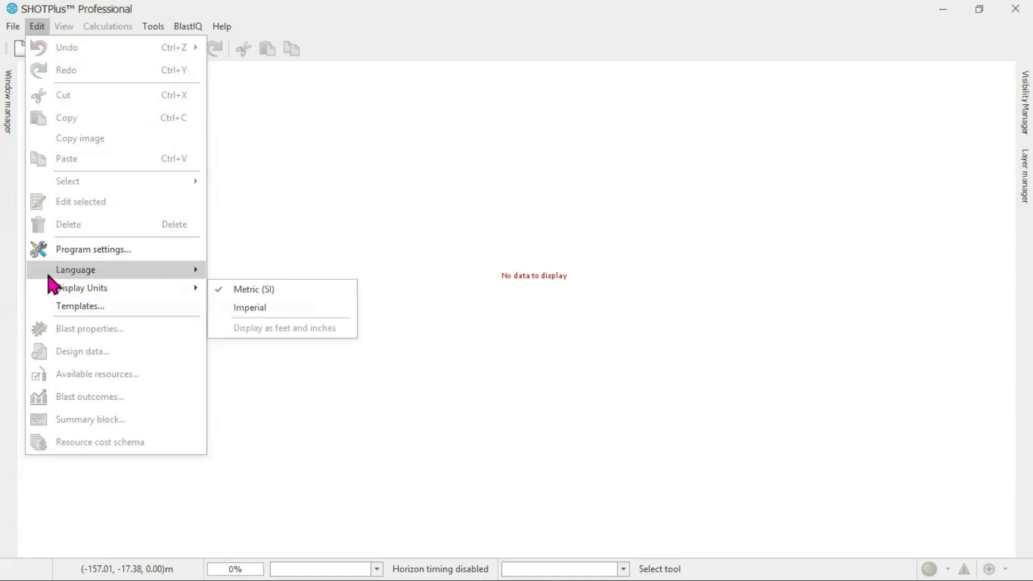
{"action": "mouse_move", "coordinate": [49, 278]}
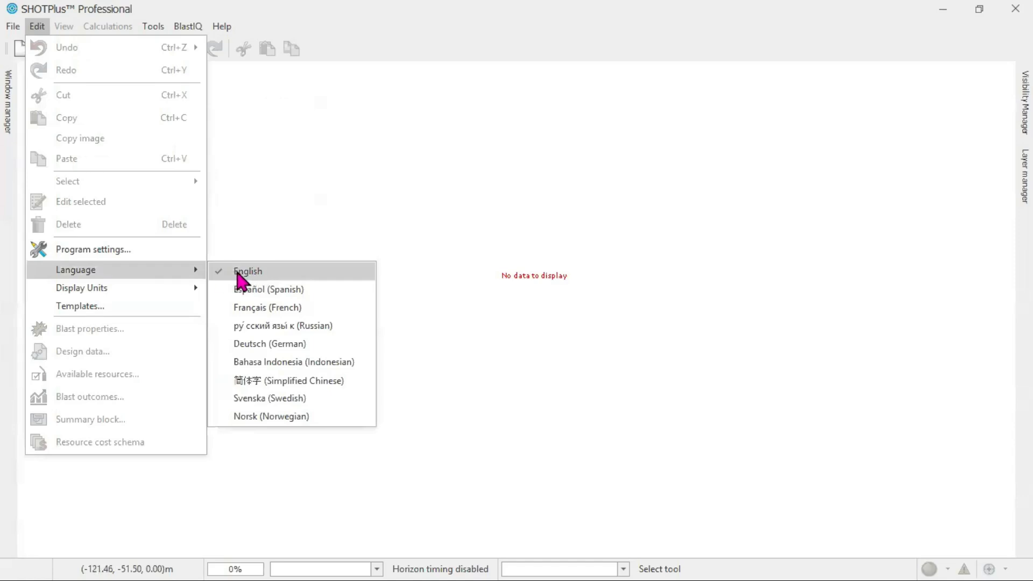
{"action": "mouse_move", "coordinate": [143, 294]}
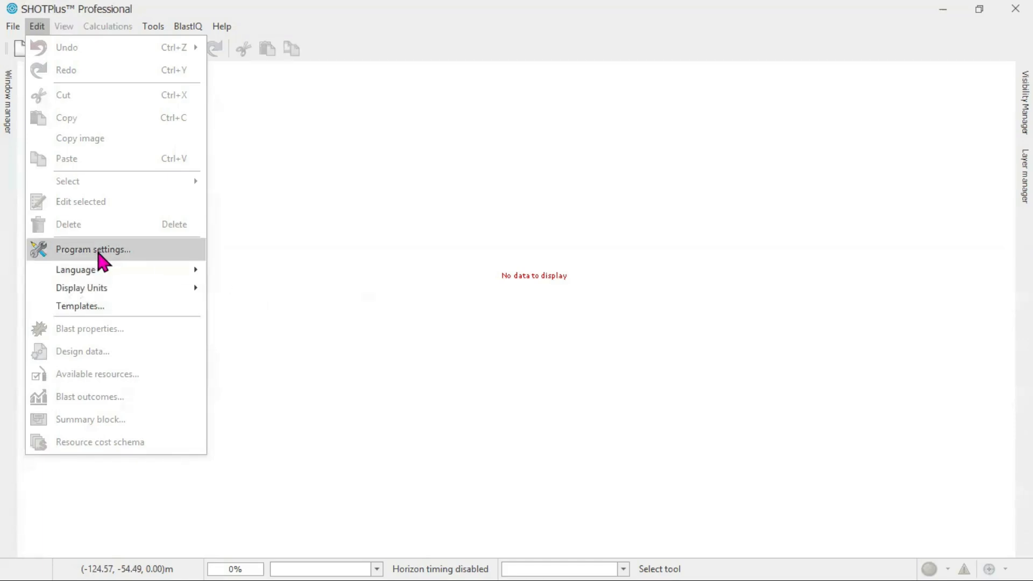
{"action": "left_click", "coordinate": [96, 253]}
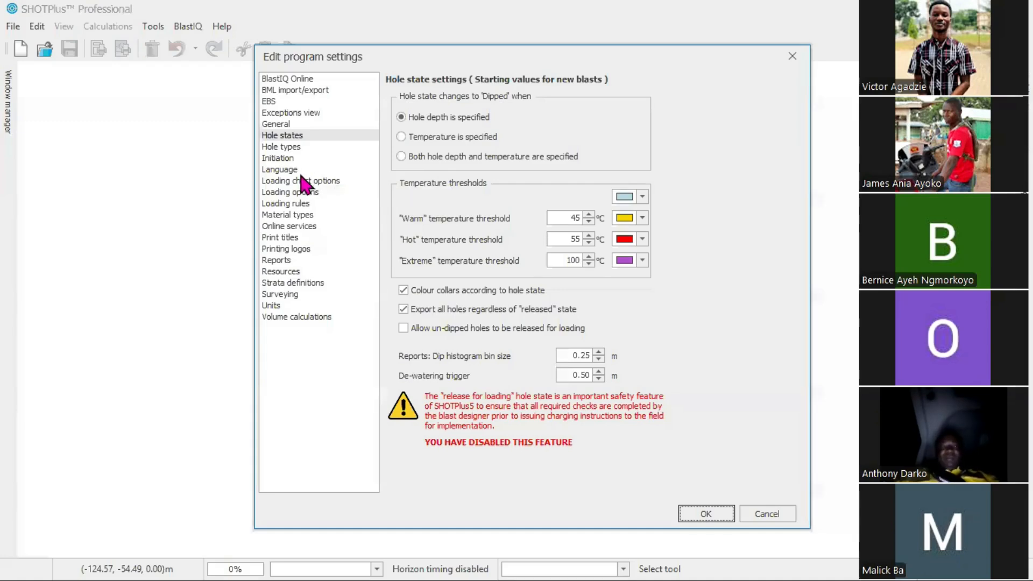
{"action": "left_click", "coordinate": [286, 271]}
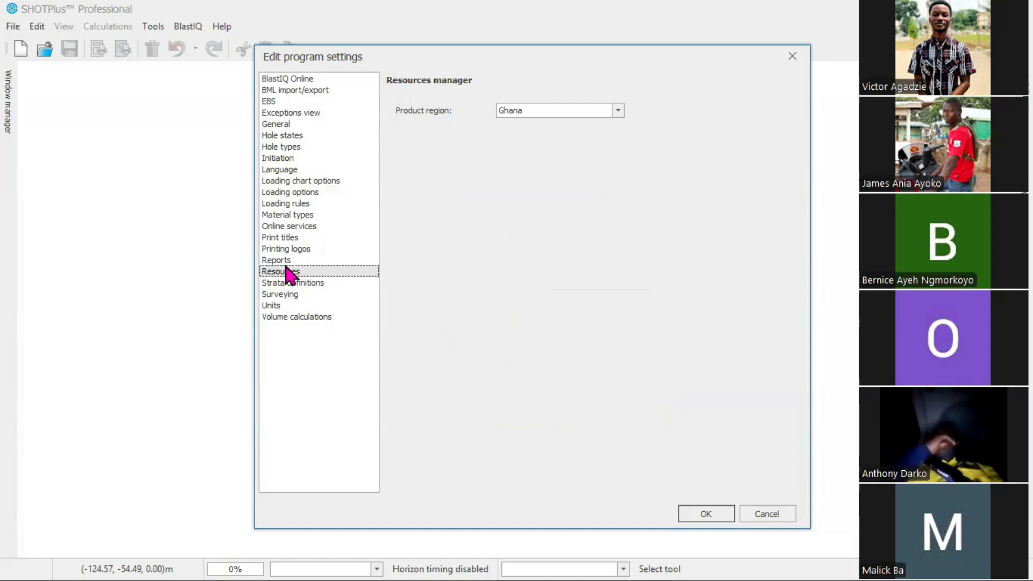
{"action": "left_click", "coordinate": [618, 111]}
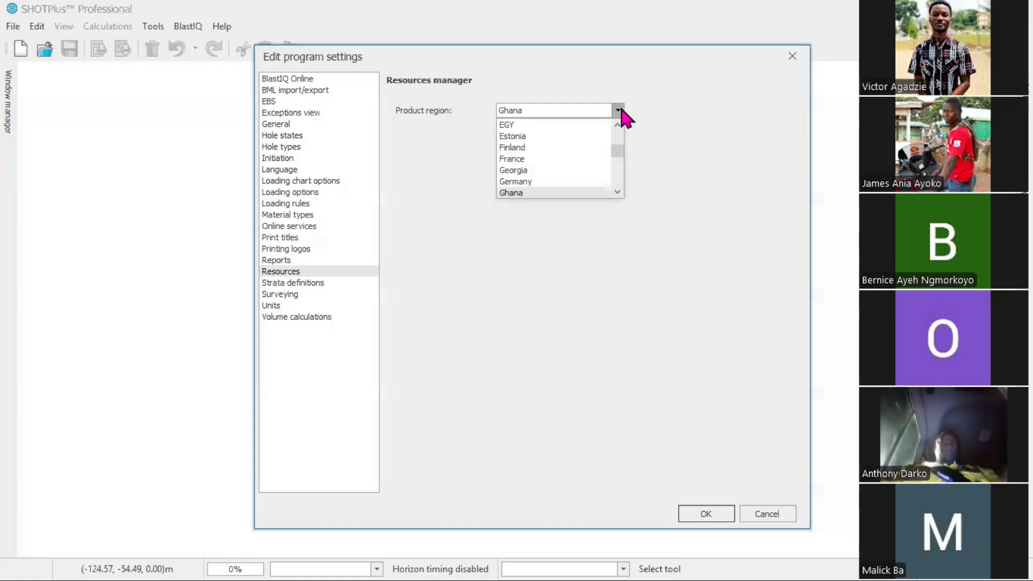
{"action": "left_click", "coordinate": [568, 158]}
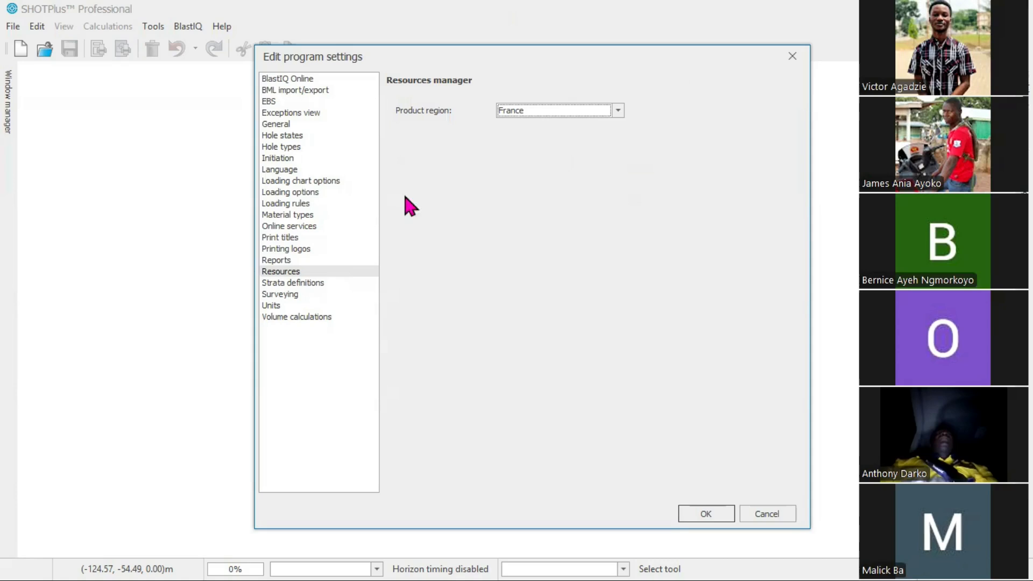
{"action": "left_click", "coordinate": [618, 113]}
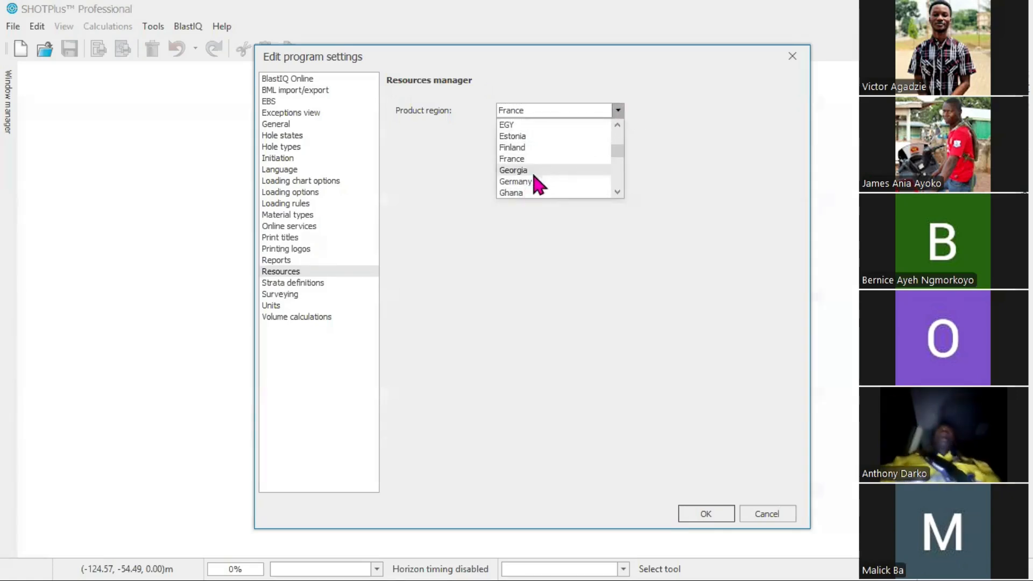
{"action": "left_click", "coordinate": [520, 192]}
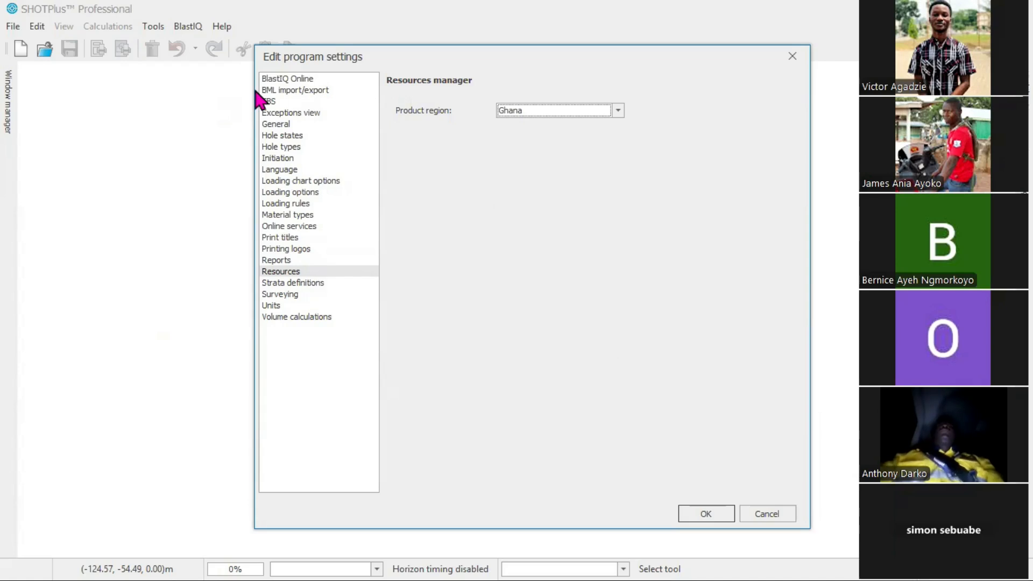
Turn on the black background in the general program settings and apply the settings.
{"action": "left_click", "coordinate": [276, 125]}
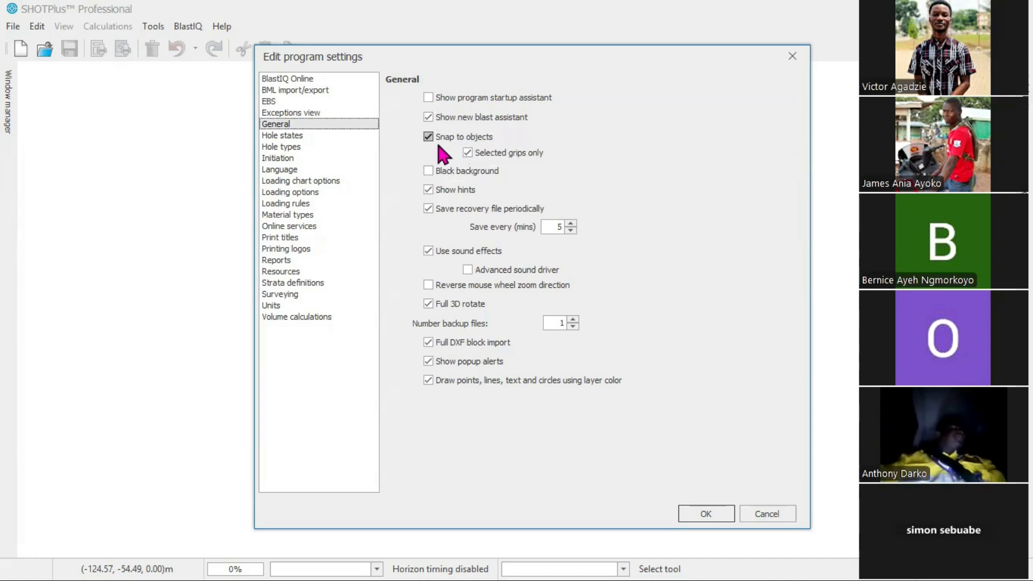
{"action": "left_click", "coordinate": [431, 173]}
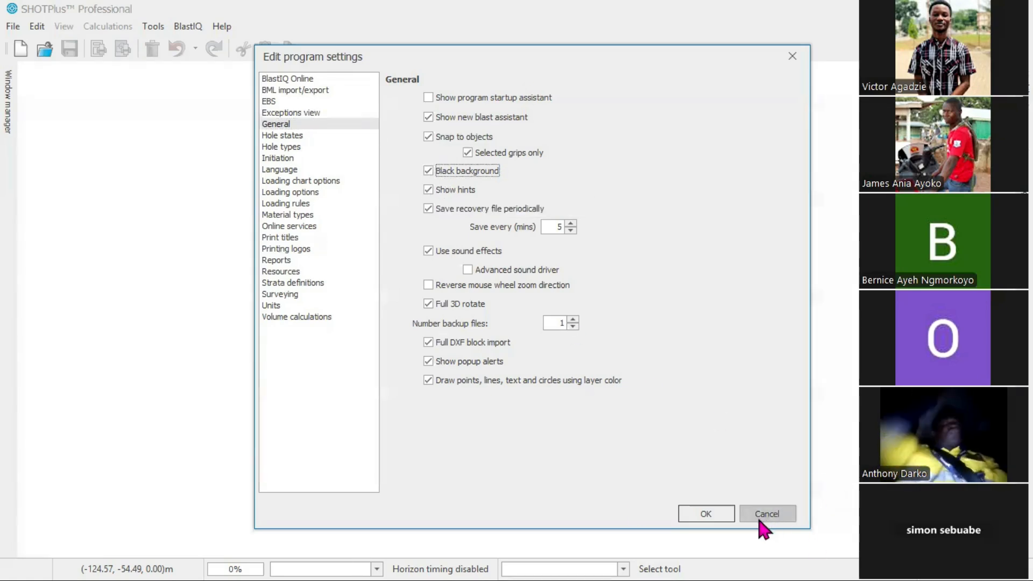
{"action": "left_click", "coordinate": [700, 514]}
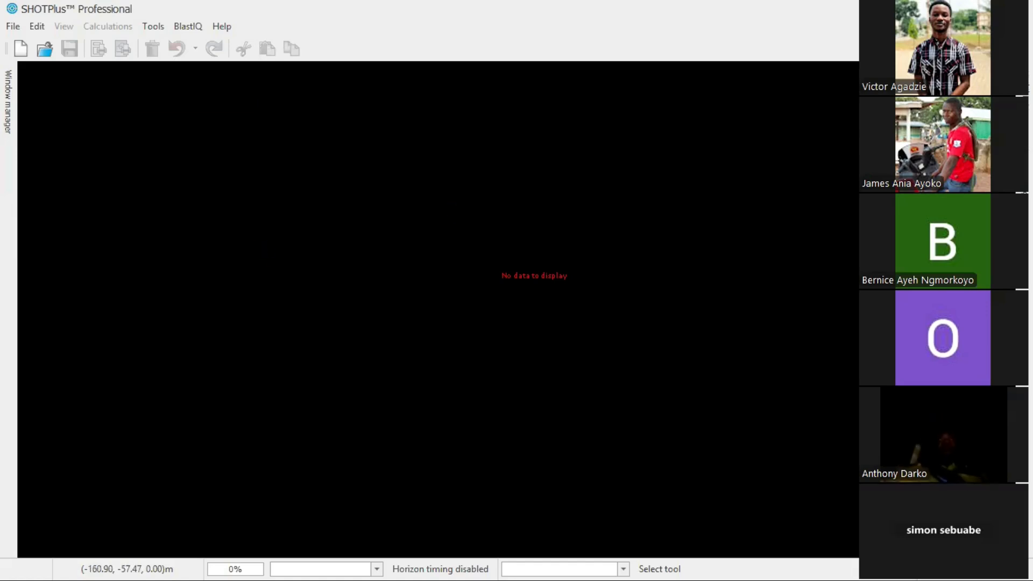
Reopen the program settings and turn off the black background in the general options.
{"action": "left_click", "coordinate": [29, 28]}
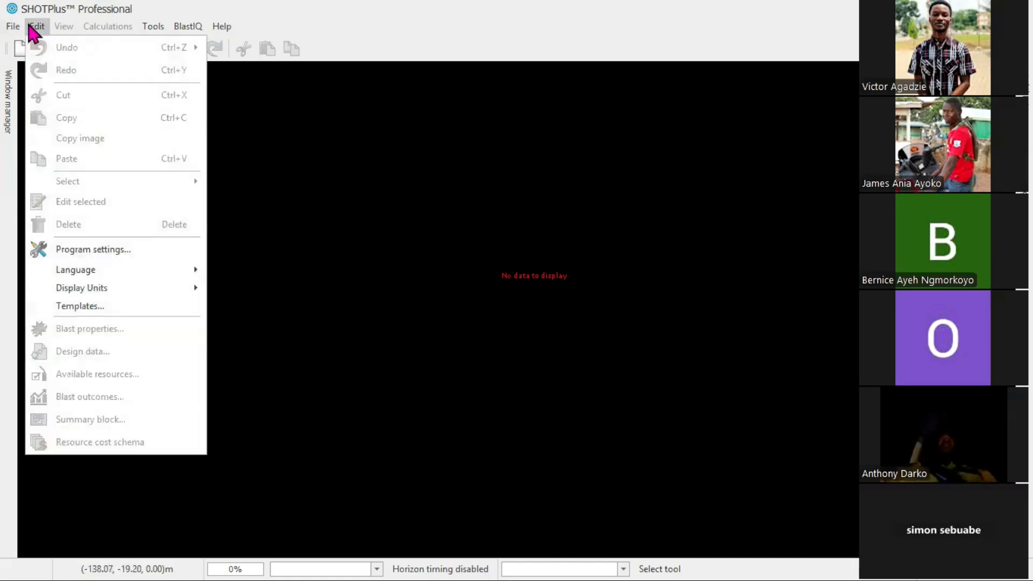
{"action": "left_click", "coordinate": [75, 249]}
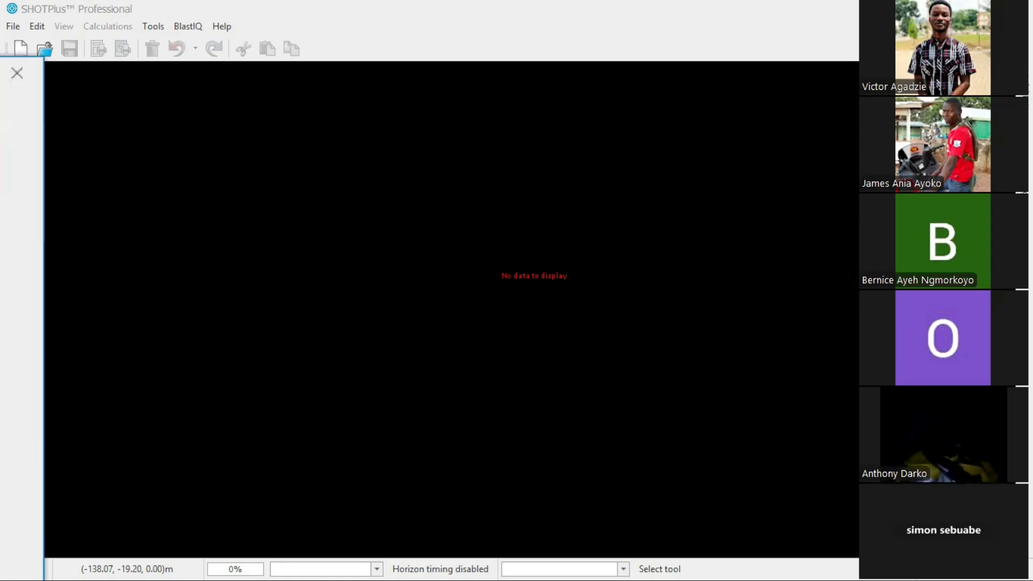
{"action": "left_click_drag", "start_coordinate": [0, 72], "coordinate": [549, 63]}
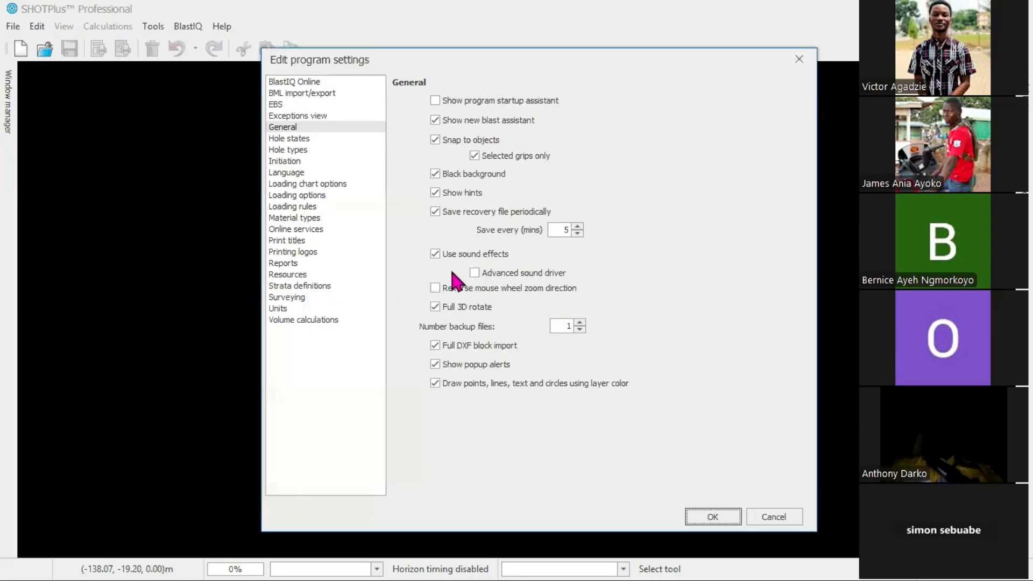
{"action": "left_click", "coordinate": [429, 172]}
{"action": "left_click", "coordinate": [434, 175]}
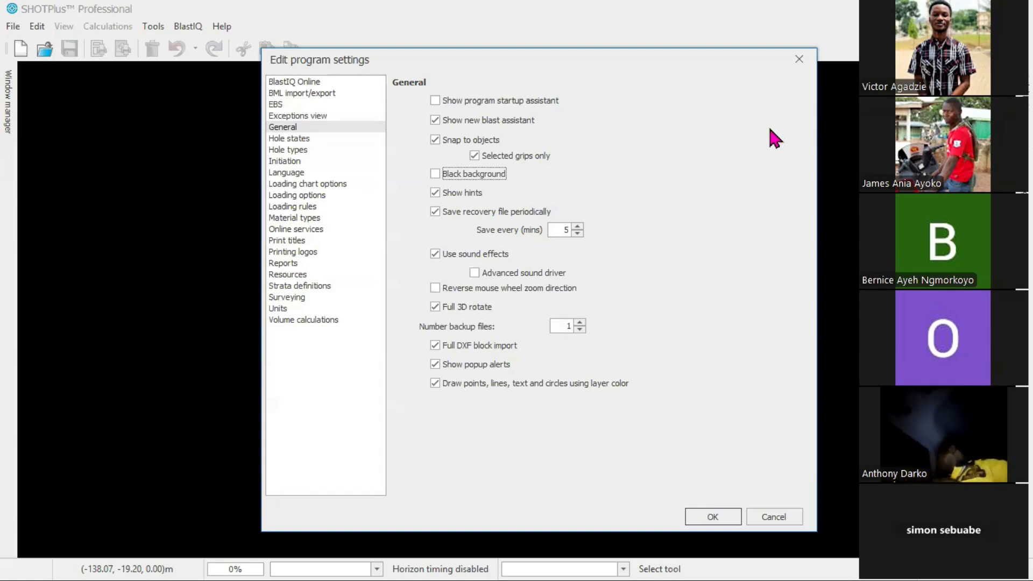
Raise the recovery file save interval and return it to 5 minutes.
{"action": "left_click", "coordinate": [578, 226]}
{"action": "left_click", "coordinate": [578, 227]}
{"action": "left_click", "coordinate": [578, 227]}
{"action": "left_click", "coordinate": [578, 226]}
{"action": "left_click", "coordinate": [578, 226]}
{"action": "left_click", "coordinate": [578, 227]}
{"action": "left_click", "coordinate": [578, 226]}
{"action": "left_click", "coordinate": [577, 233]}
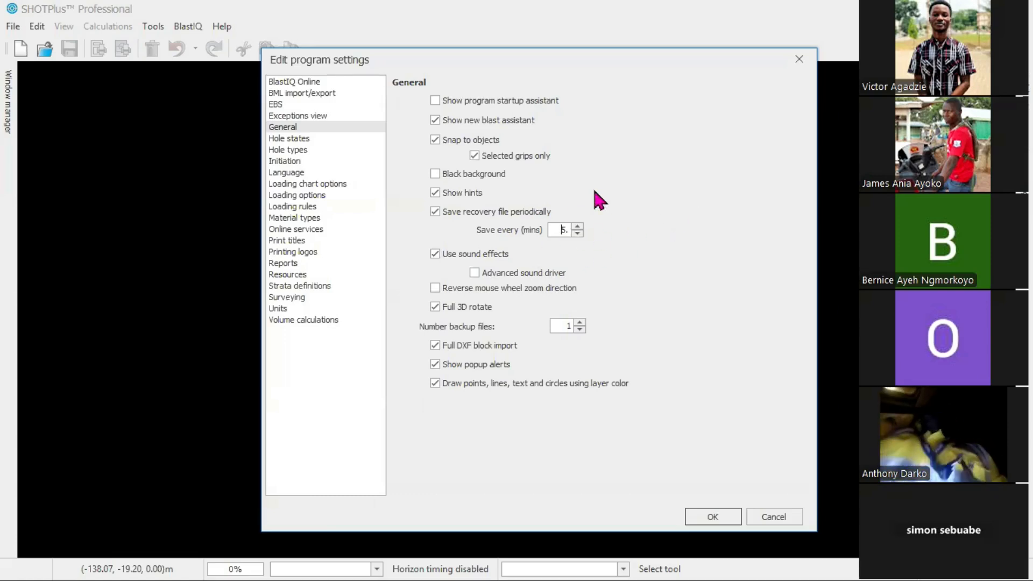
Switch periodic recovery file saving off and back on, keeping sound effects and full DXF block import enabled.
{"action": "left_click", "coordinate": [434, 254]}
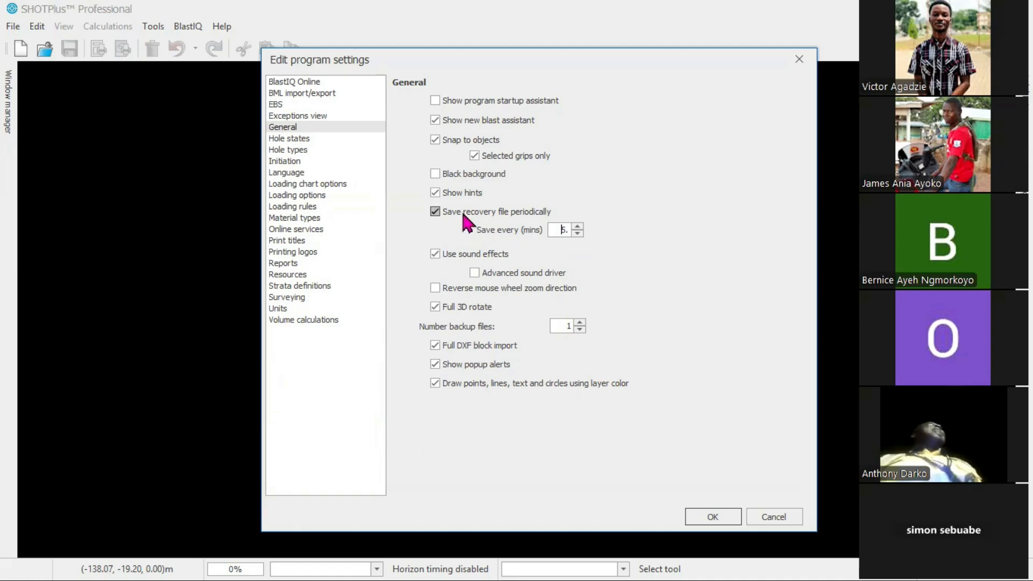
{"action": "left_click", "coordinate": [435, 211]}
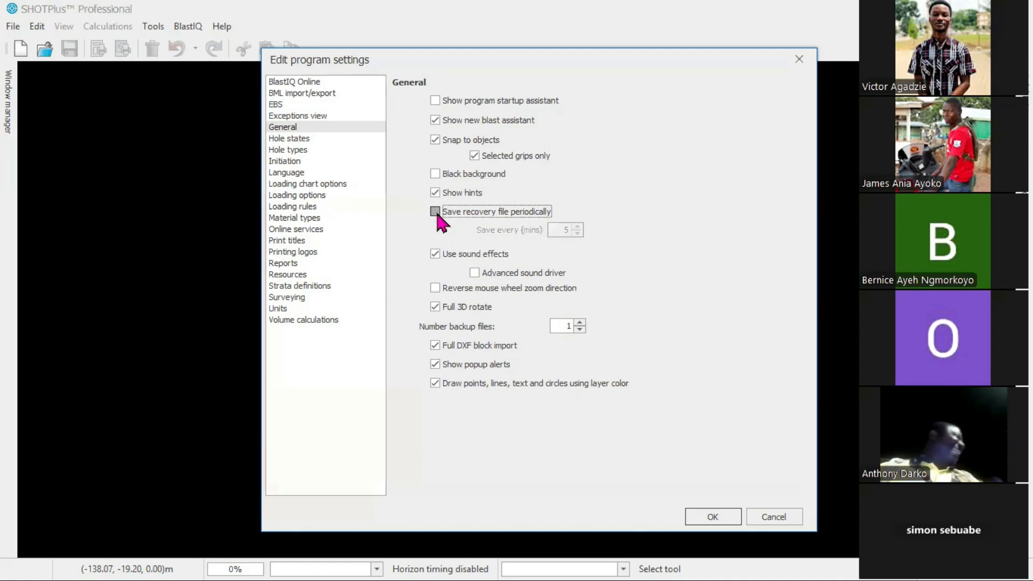
{"action": "left_click", "coordinate": [435, 211]}
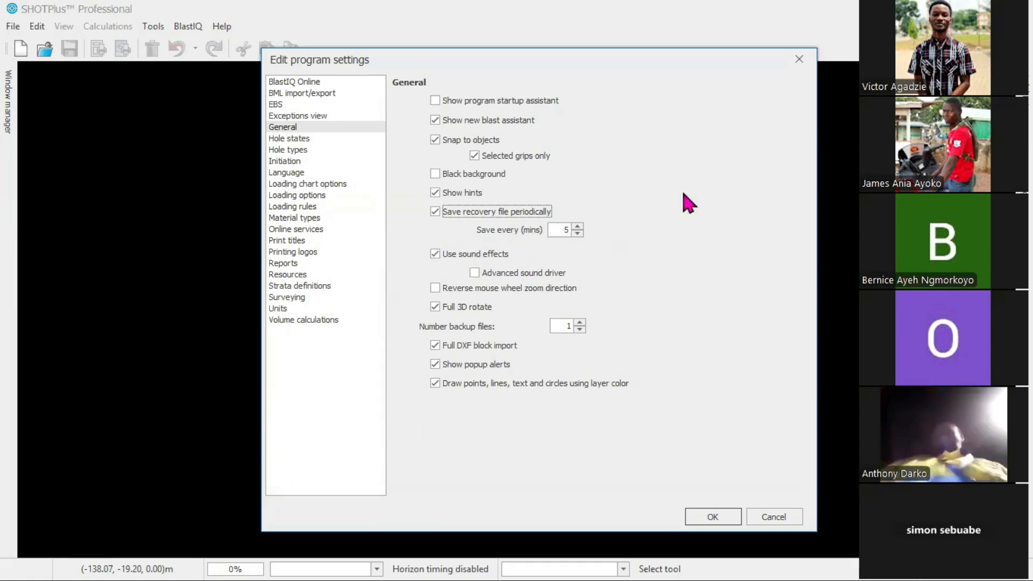
{"action": "left_click", "coordinate": [435, 345]}
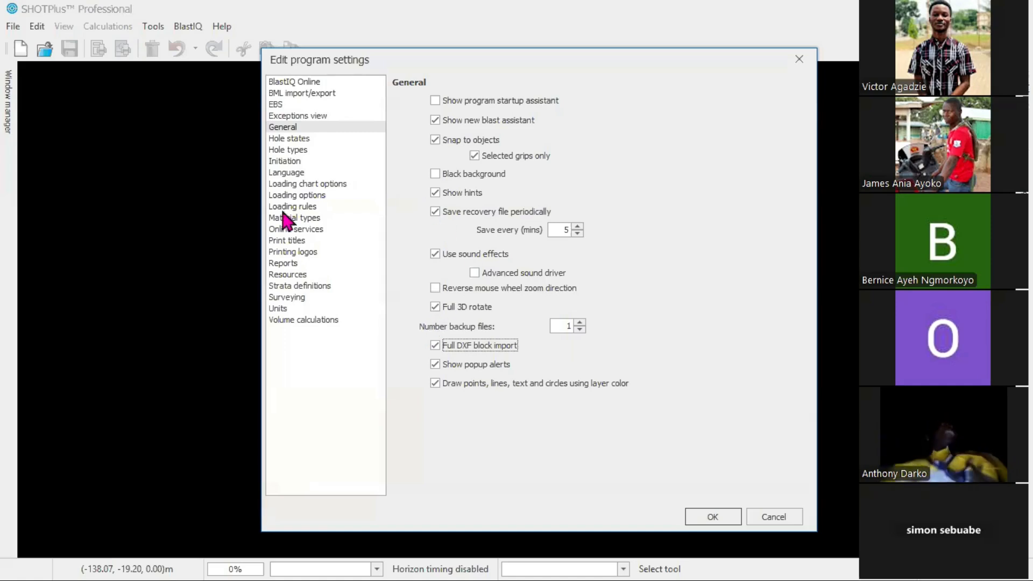
Label hole type 5 as Crest in the hole type labels for new blasts.
{"action": "left_click", "coordinate": [288, 150]}
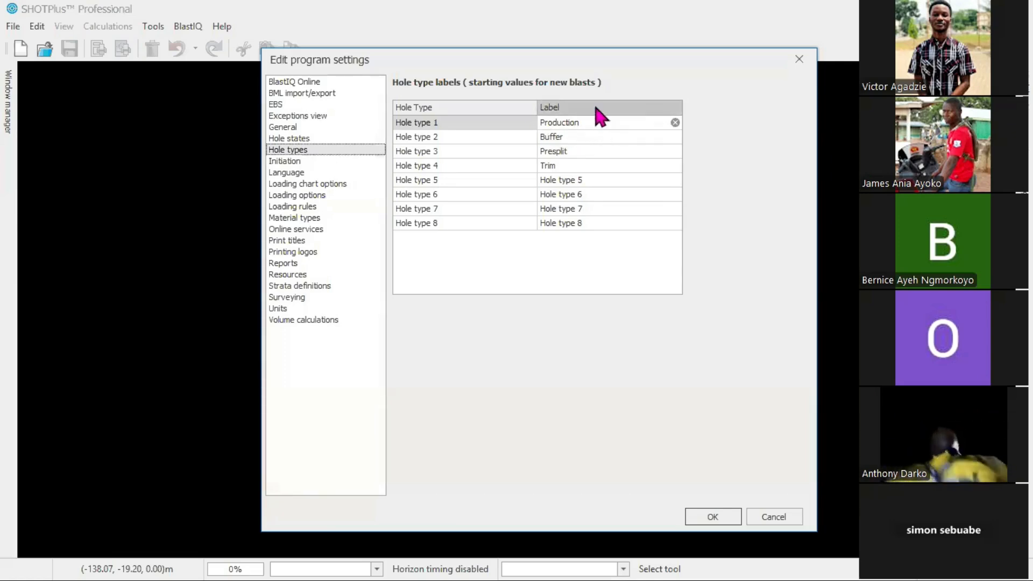
{"action": "left_click", "coordinate": [559, 181]}
{"action": "left_click_drag", "start_coordinate": [563, 173], "coordinate": [517, 179]}
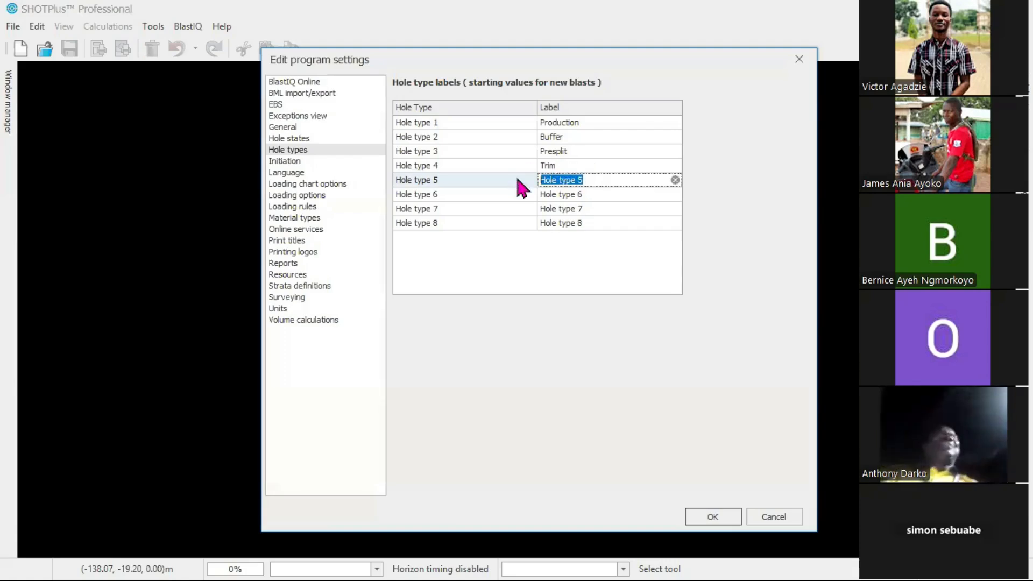
{"action": "type", "text": "Crest"}
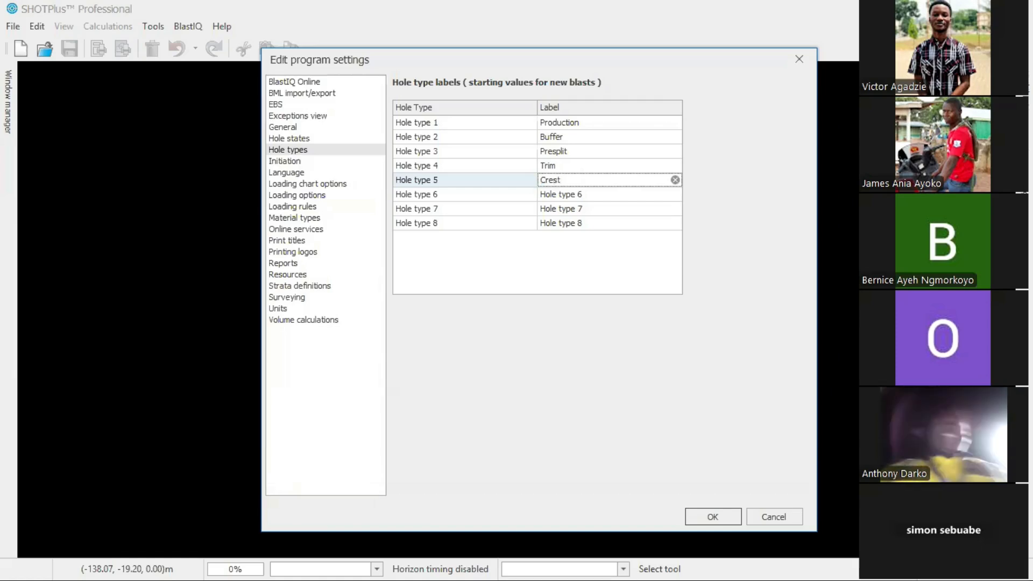
Review the labels assigned to the eight hole types, including the unused types 6 to 8.
{"action": "left_click", "coordinate": [559, 194]}
{"action": "left_click", "coordinate": [561, 208]}
{"action": "left_click", "coordinate": [561, 222]}
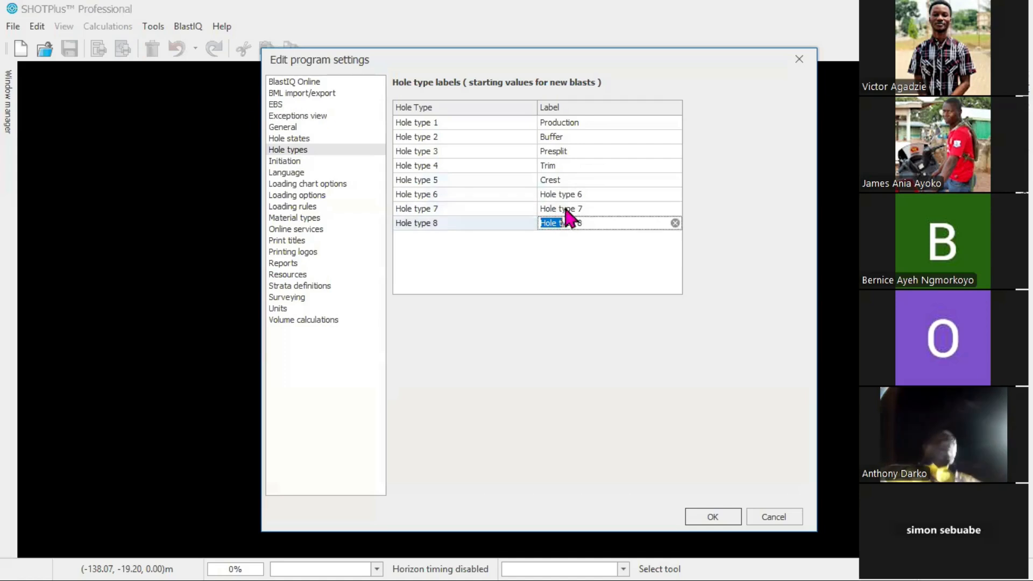
{"action": "left_click", "coordinate": [556, 179]}
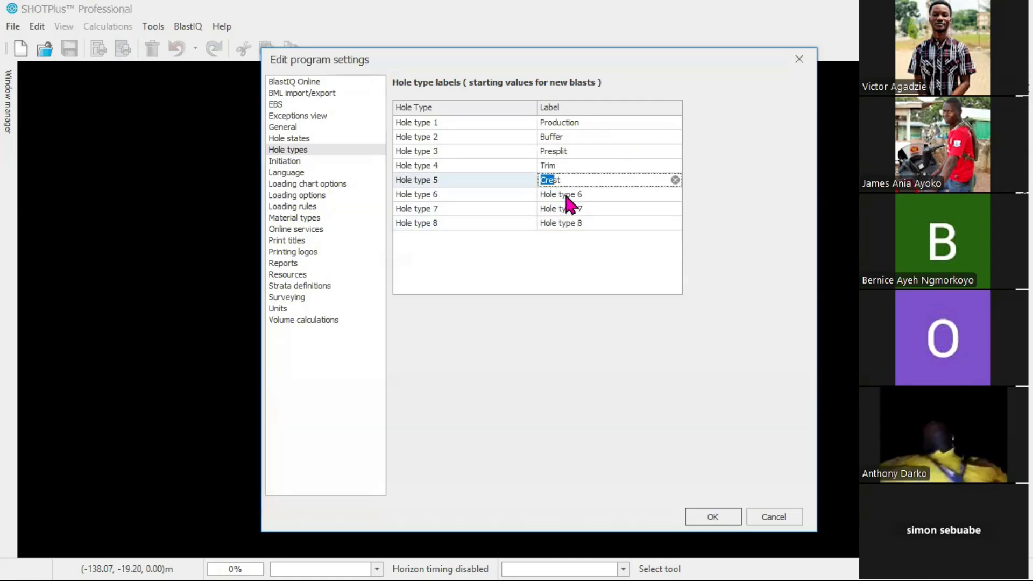
{"action": "left_click", "coordinate": [582, 222]}
{"action": "left_click", "coordinate": [597, 192]}
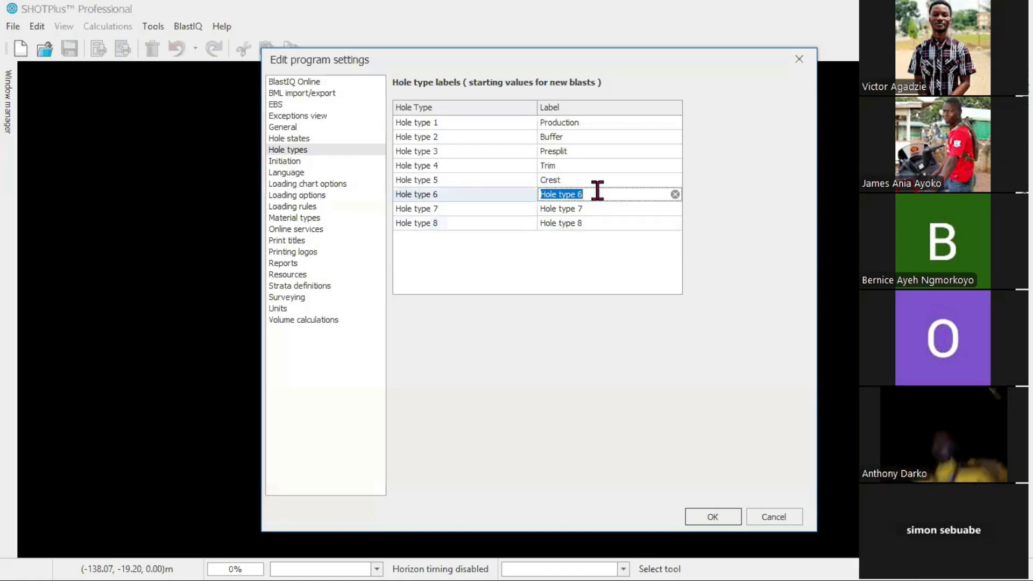
{"action": "left_click", "coordinate": [611, 221]}
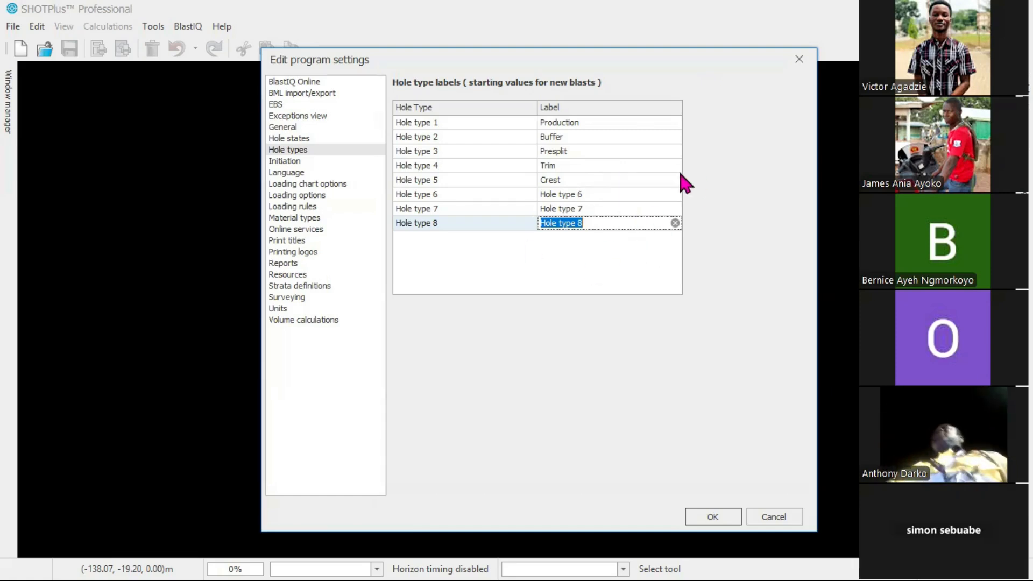
{"action": "left_click", "coordinate": [582, 122]}
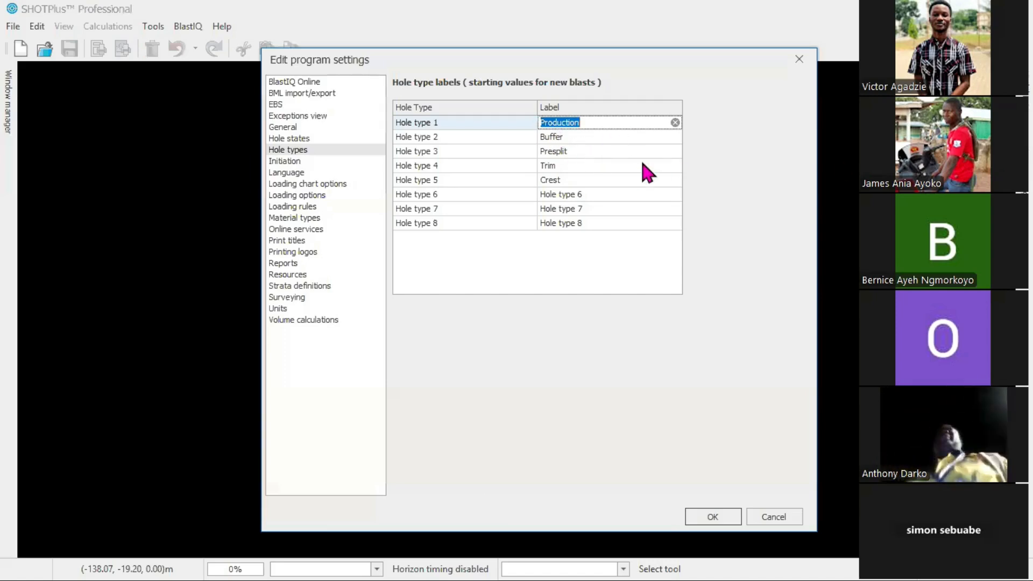
{"action": "left_click", "coordinate": [571, 149]}
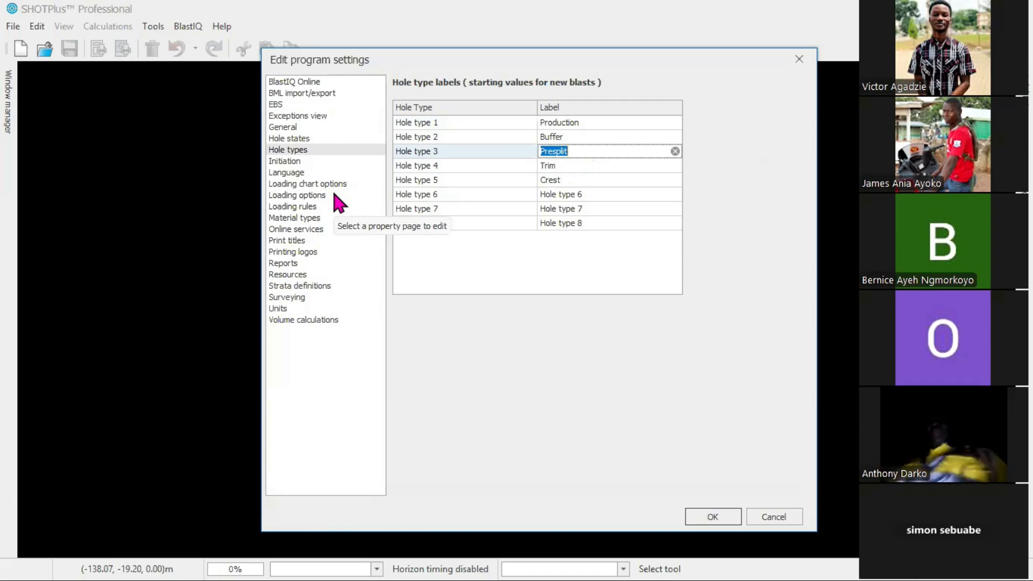
Turn off auto connect echelons in the initiation options and select English as the program language.
{"action": "left_click", "coordinate": [284, 161]}
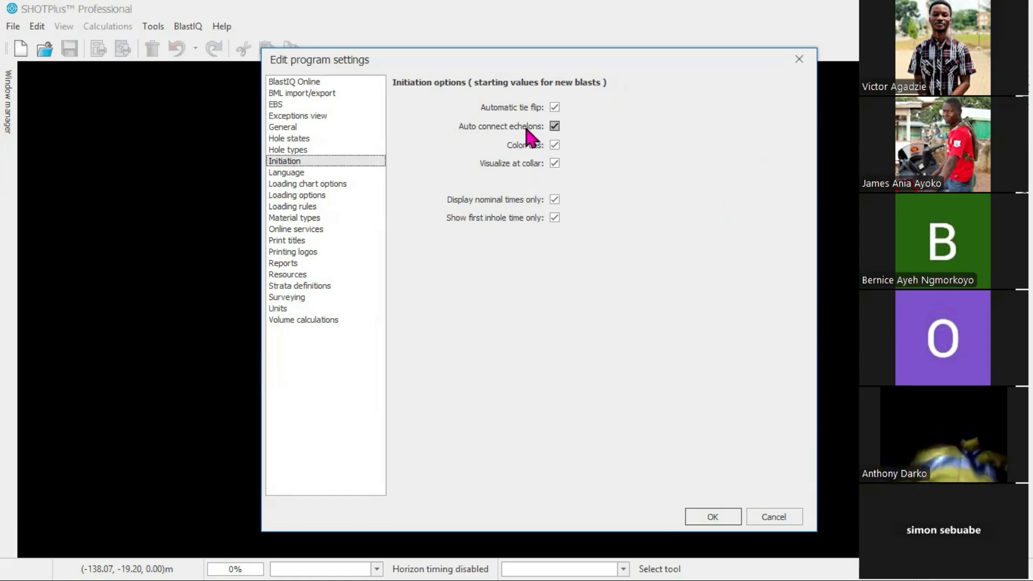
{"action": "left_click", "coordinate": [555, 129]}
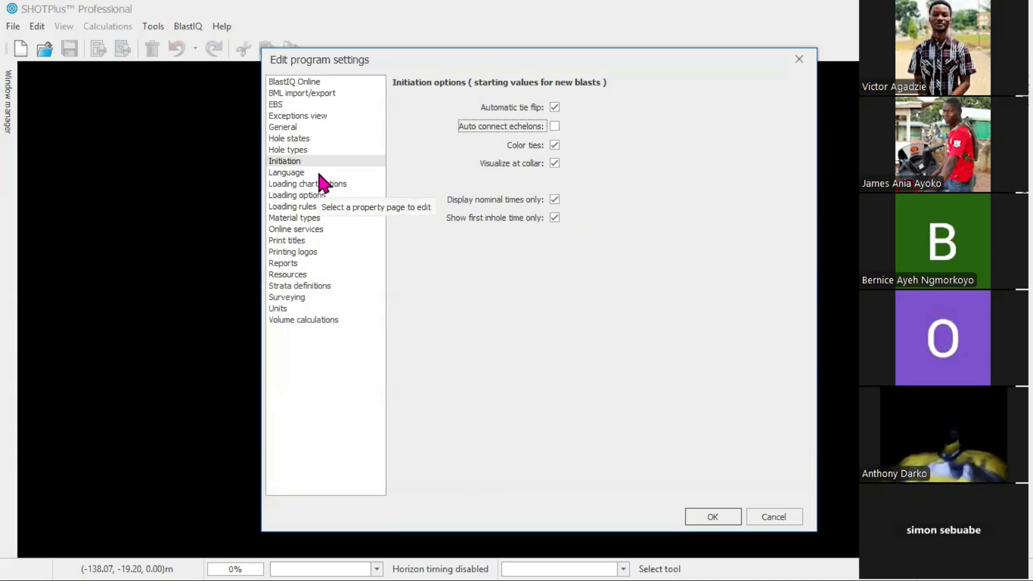
{"action": "left_click", "coordinate": [287, 176]}
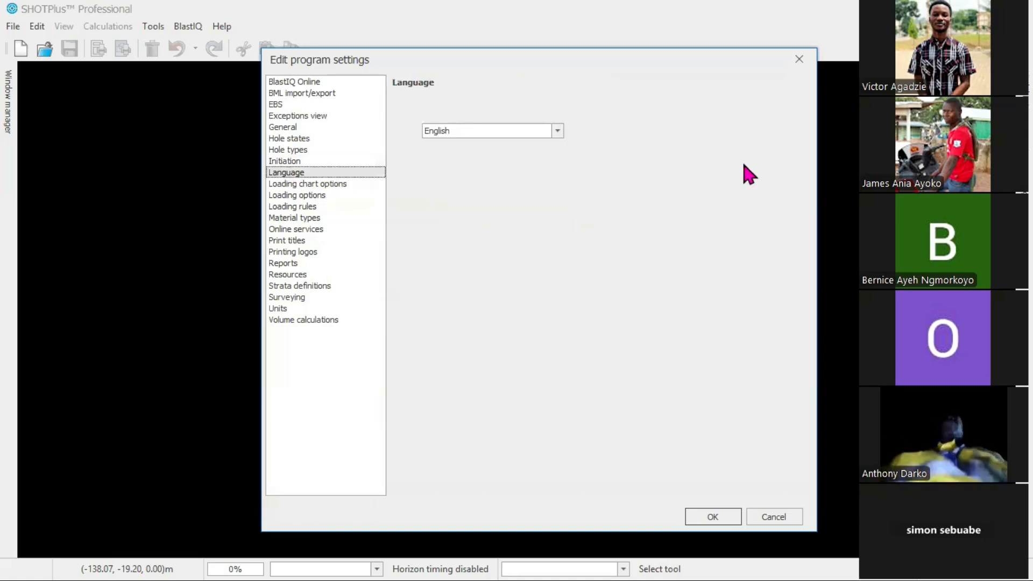
{"action": "left_click", "coordinate": [558, 131]}
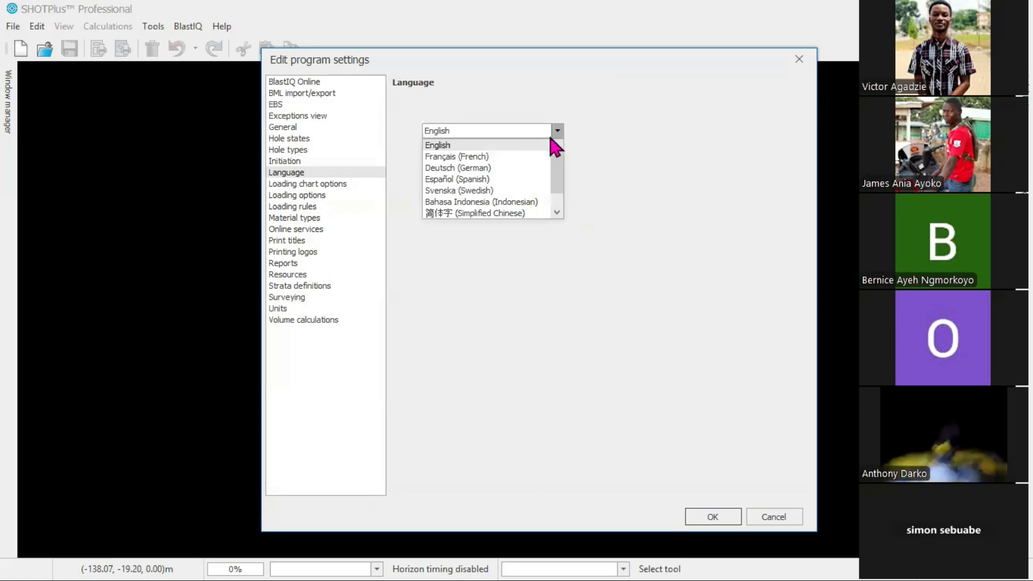
{"action": "left_click", "coordinate": [469, 145]}
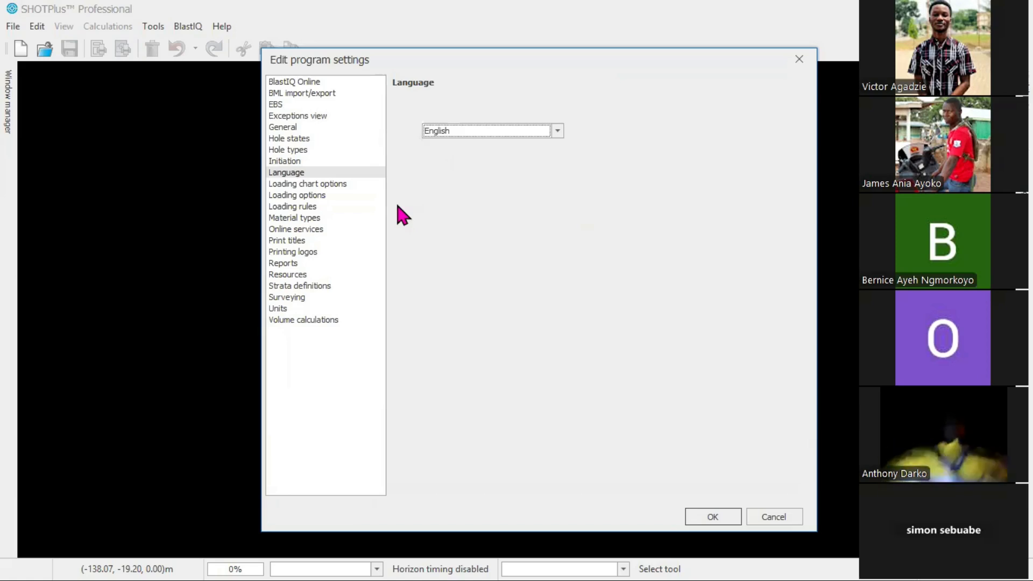
Examine the back fill materials available in the loading rules for new blasts, leaving the back fill material blank.
{"action": "left_click", "coordinate": [304, 207]}
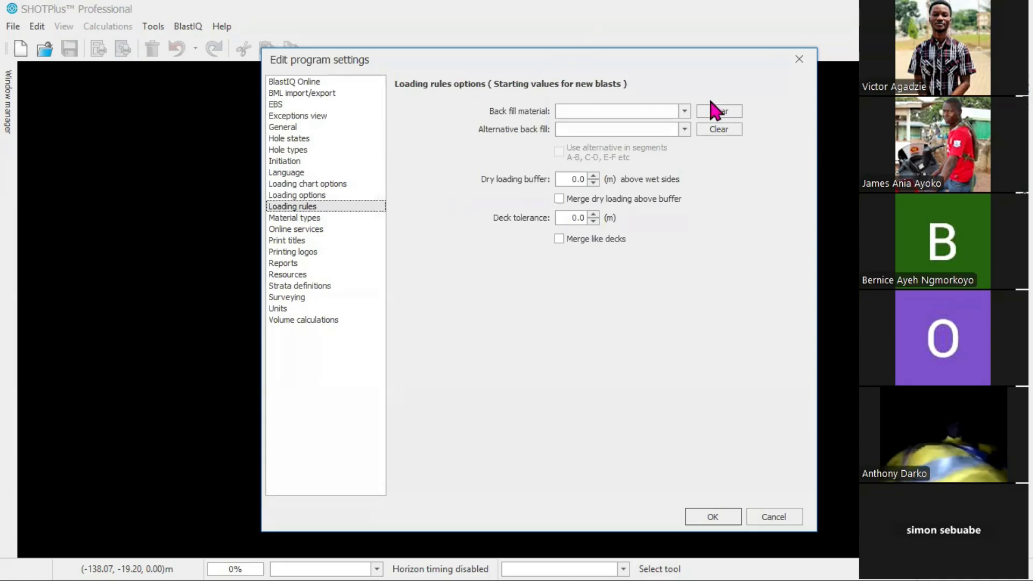
{"action": "left_click", "coordinate": [685, 111]}
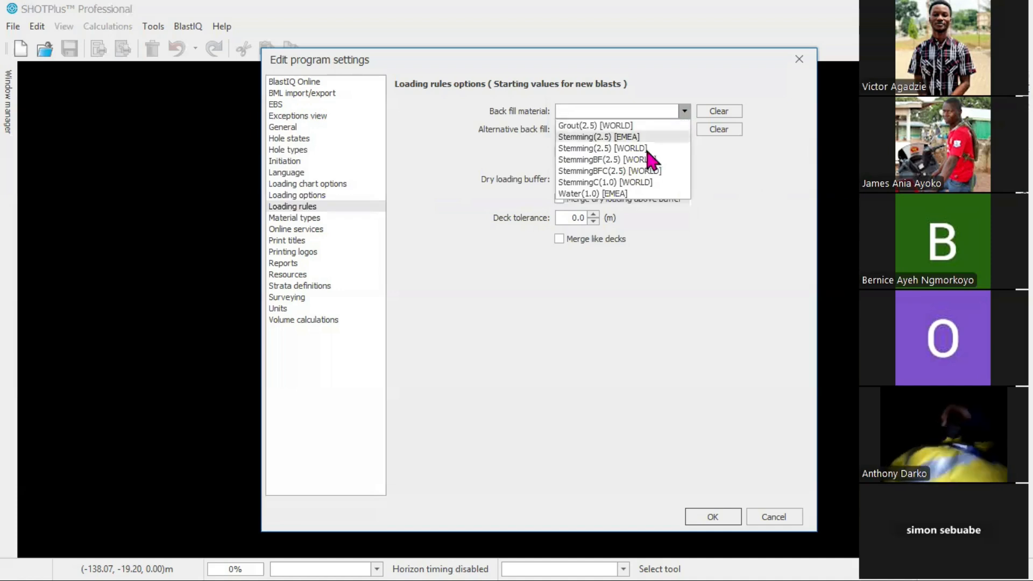
{"action": "left_click", "coordinate": [766, 148]}
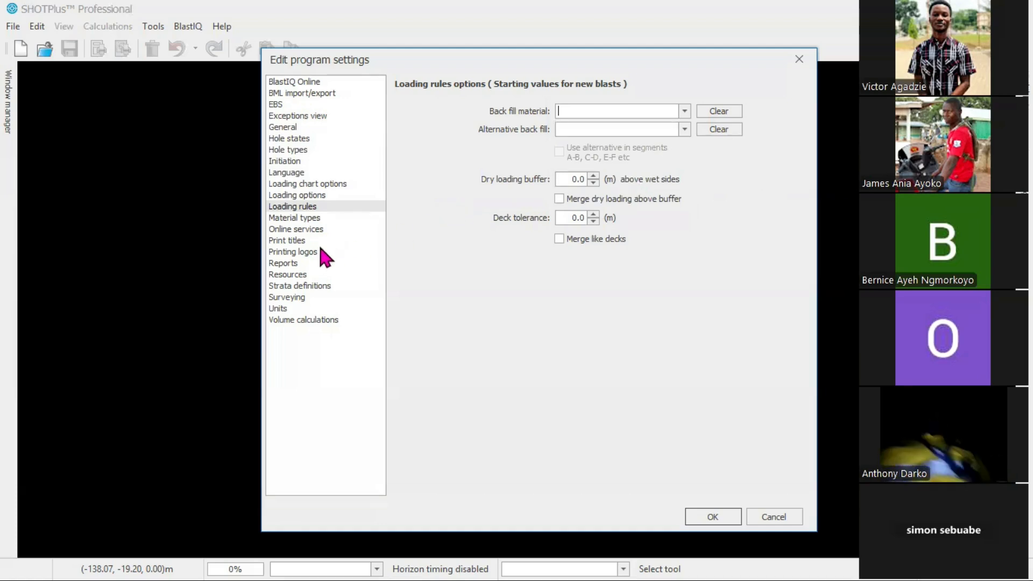
Review the material type labels for new blasts, from material type 1 through material type 5.
{"action": "left_click", "coordinate": [305, 218]}
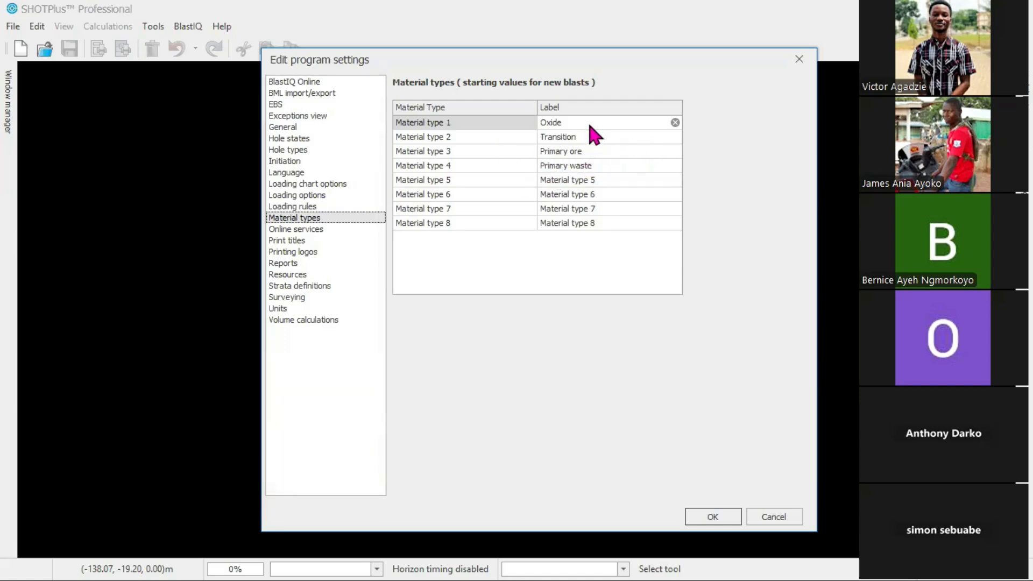
{"action": "left_click", "coordinate": [583, 138]}
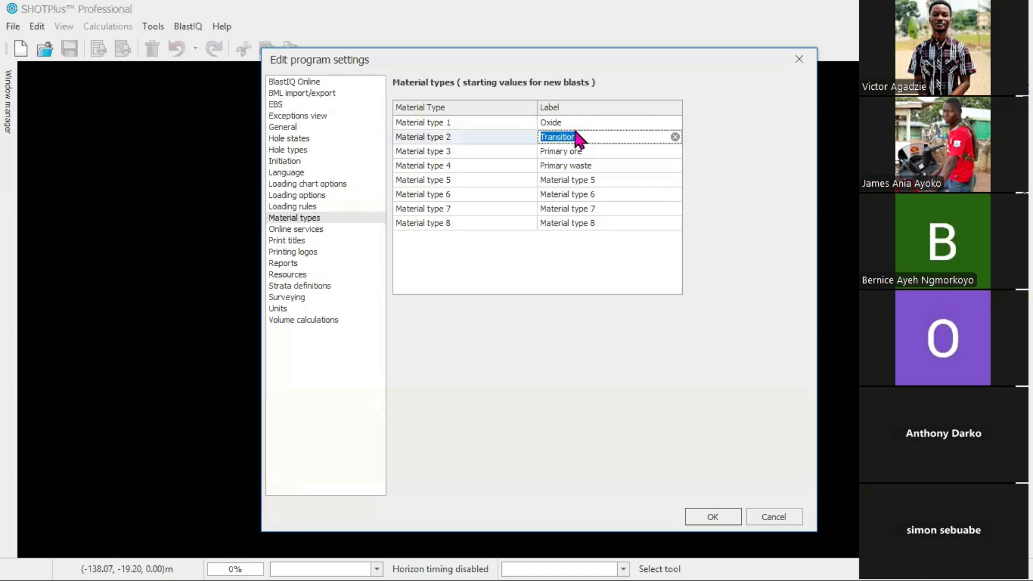
{"action": "left_click", "coordinate": [563, 122]}
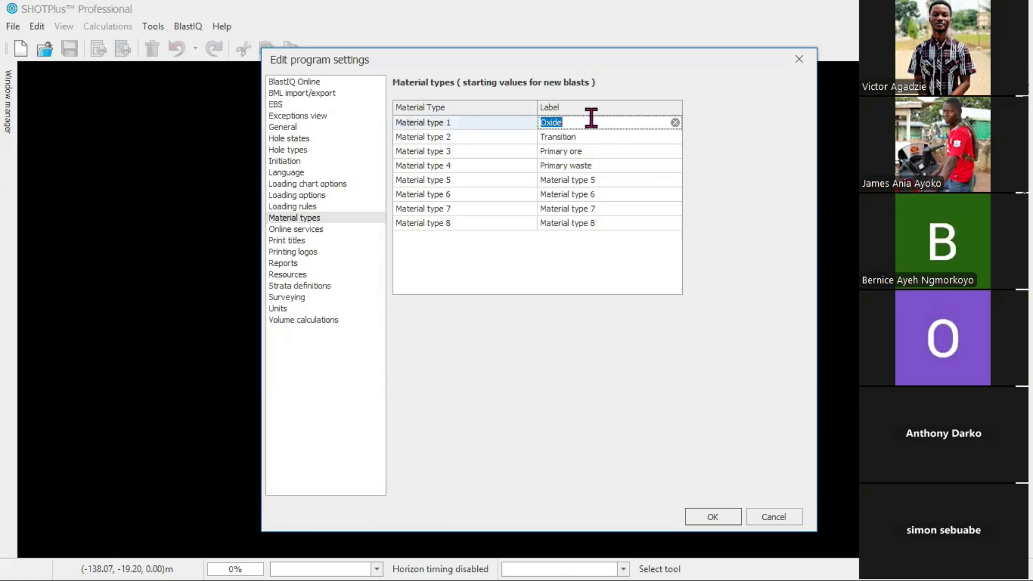
{"action": "left_click", "coordinate": [579, 138]}
{"action": "left_click", "coordinate": [580, 153]}
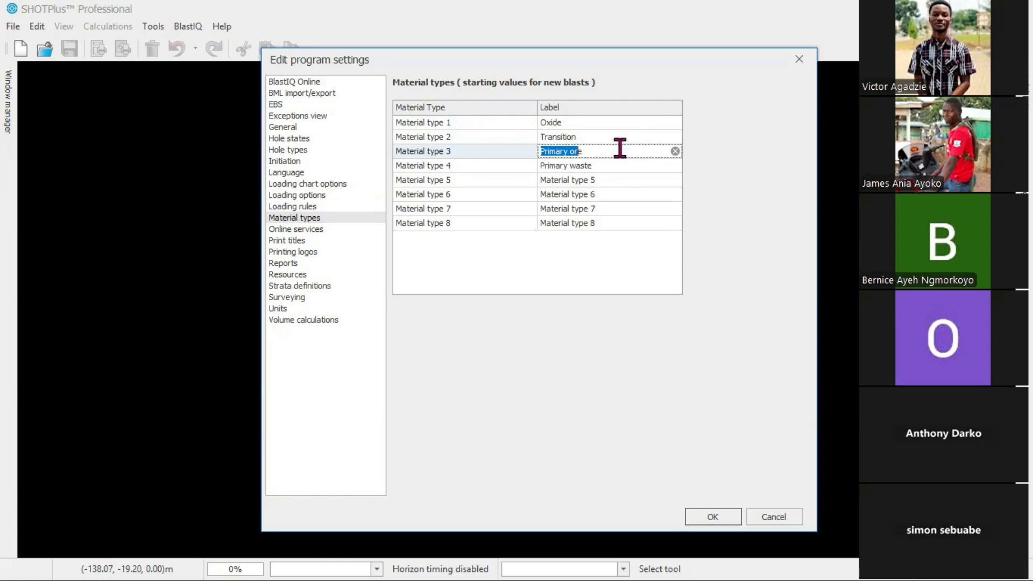
{"action": "left_click", "coordinate": [584, 166]}
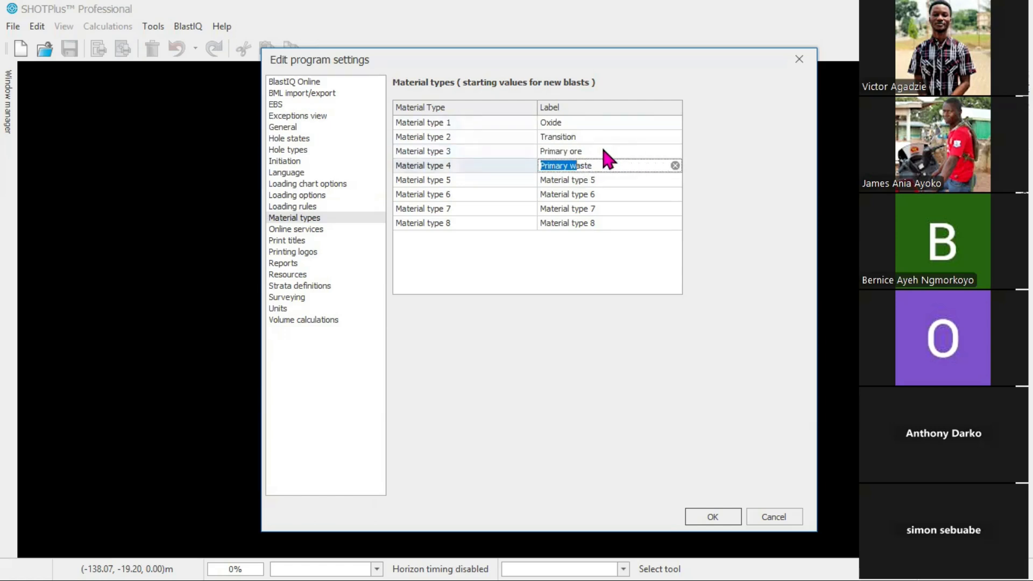
{"action": "left_click", "coordinate": [604, 151]}
{"action": "left_click", "coordinate": [589, 180]}
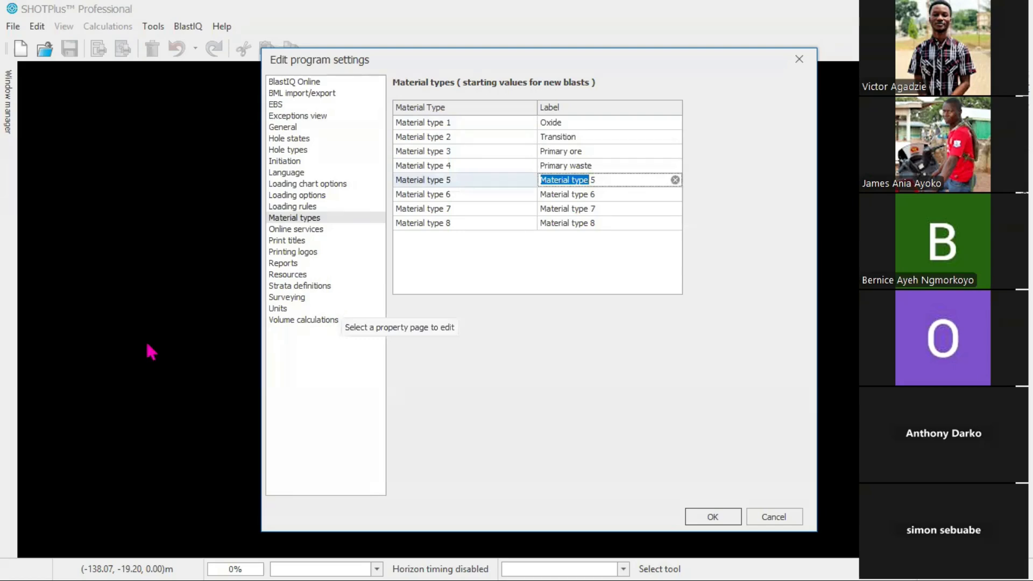
Enable custom text for line 1 of the scale print title blocks, leaving the text blank.
{"action": "left_click", "coordinate": [286, 240]}
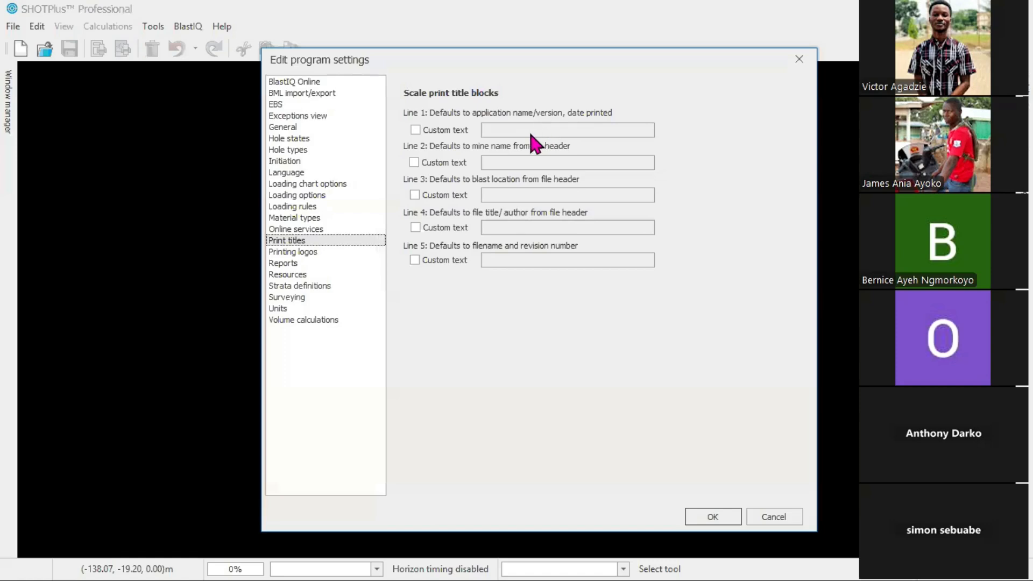
{"action": "key", "text": "Tab"}
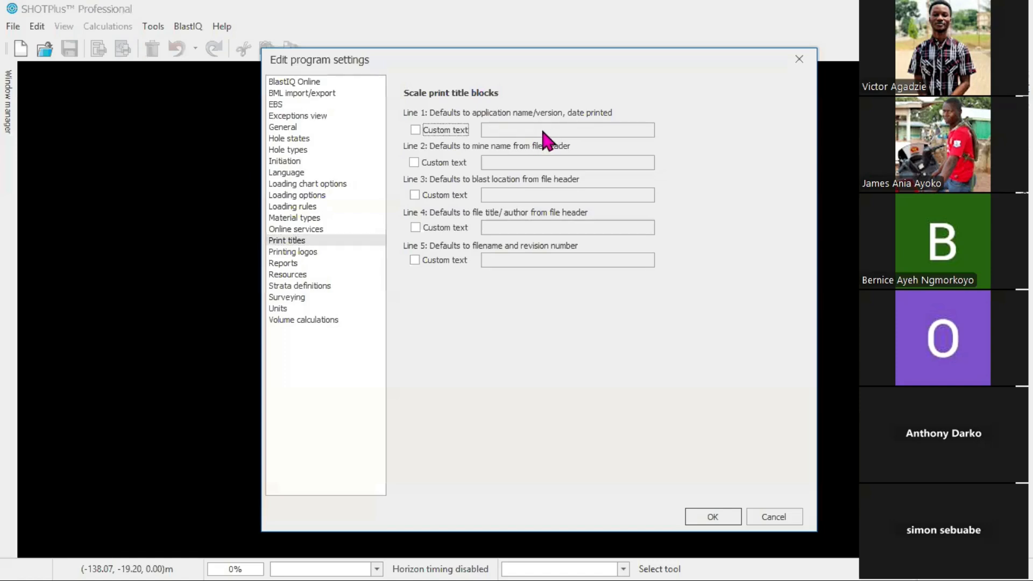
{"action": "left_click", "coordinate": [416, 130]}
{"action": "left_click", "coordinate": [504, 129]}
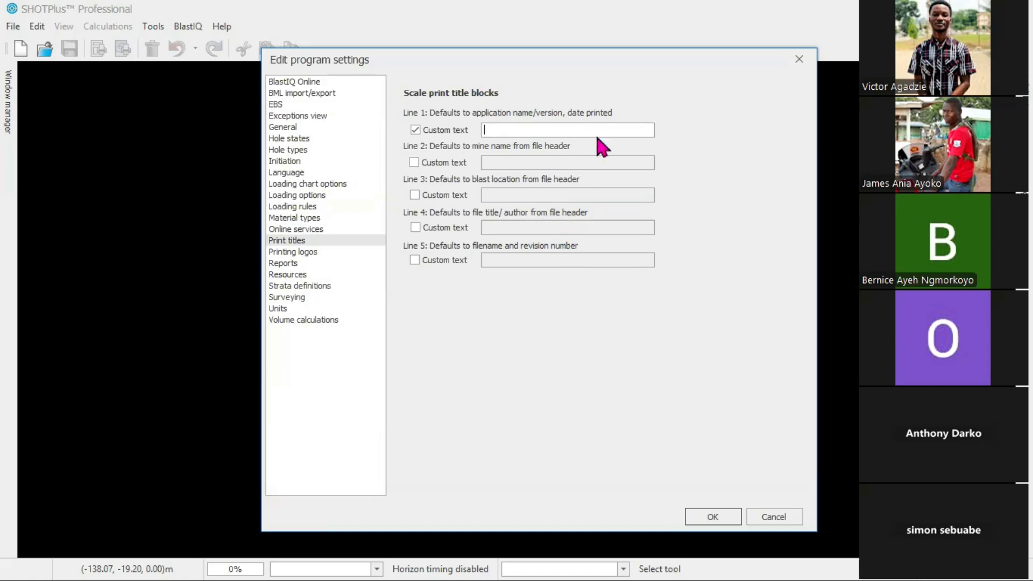
Review the custom printing logos and browse for a secondary logo image without loading one.
{"action": "left_click", "coordinate": [305, 252]}
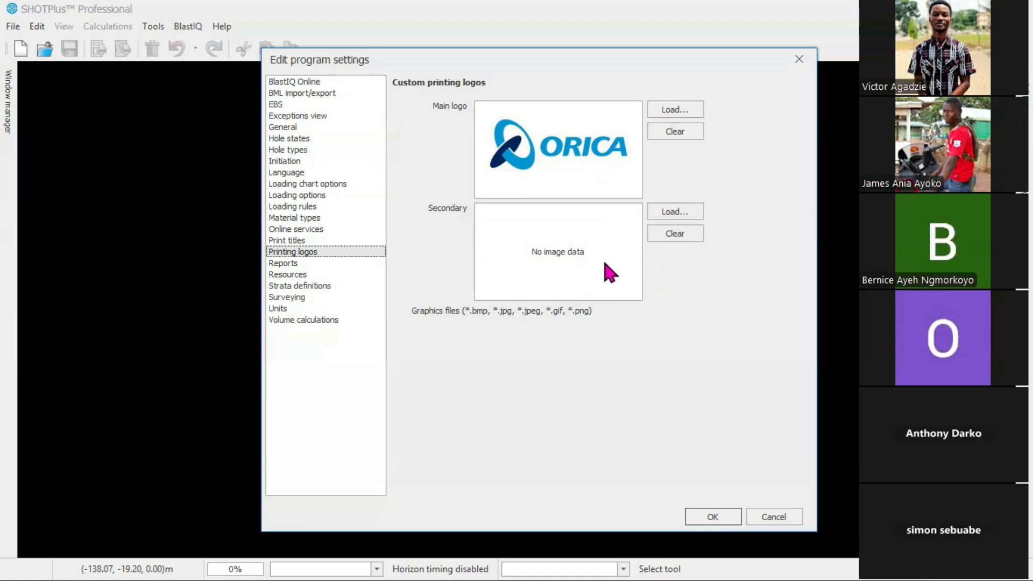
{"action": "left_click", "coordinate": [673, 211]}
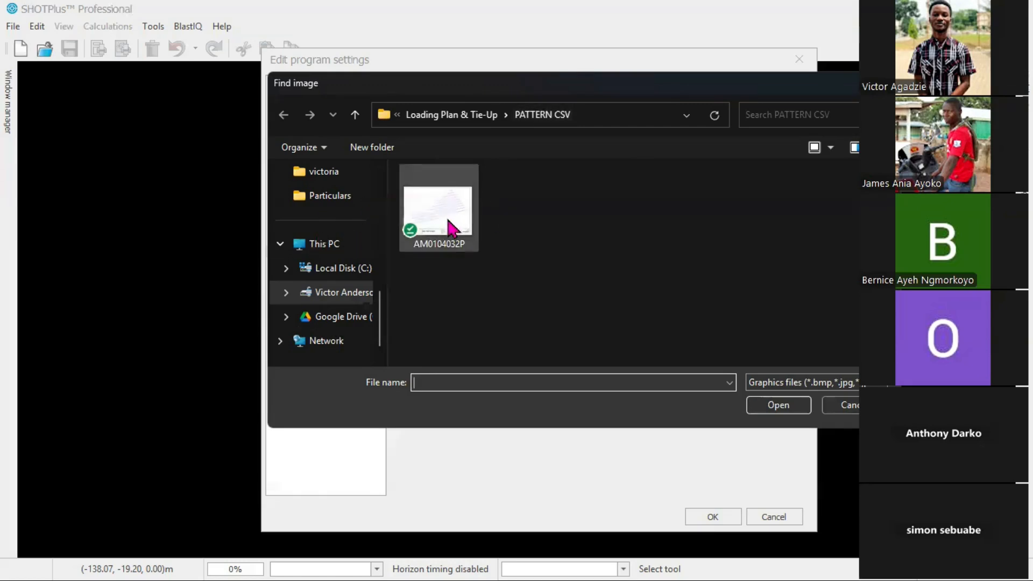
{"action": "left_click", "coordinate": [852, 408]}
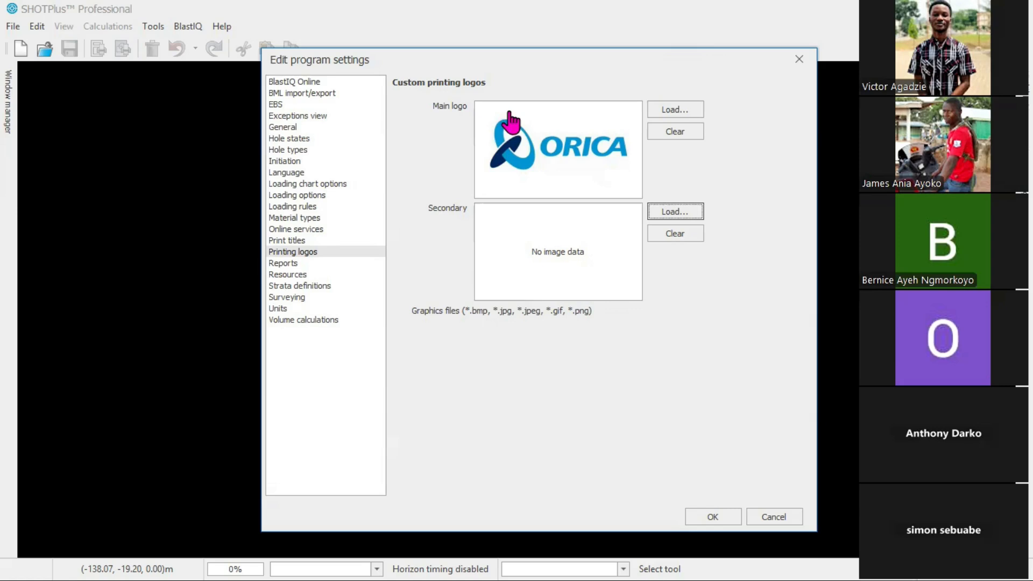
Check the strata definitions and language settings, and apply the program settings.
{"action": "left_click", "coordinate": [299, 287]}
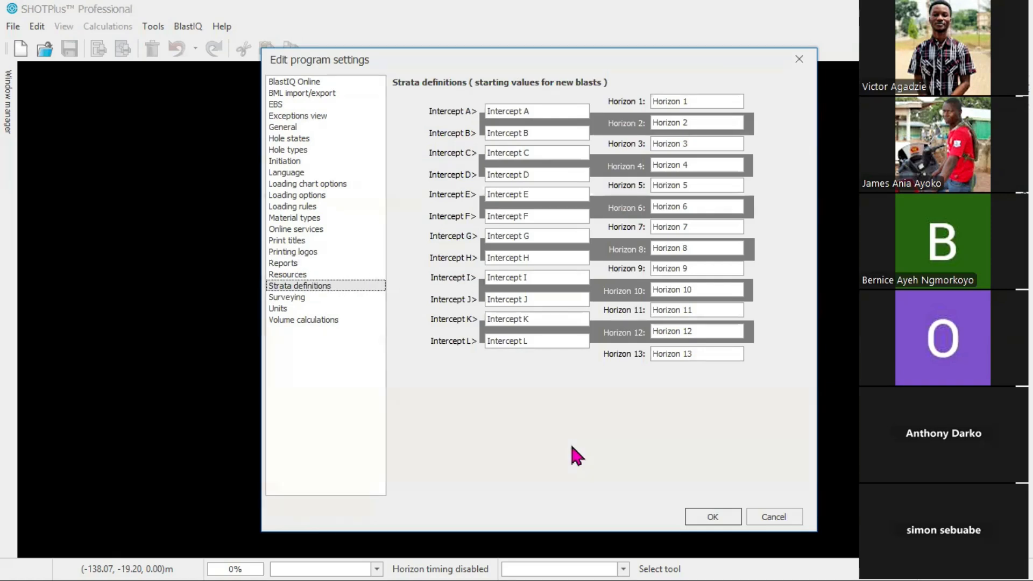
{"action": "left_click", "coordinate": [290, 171]}
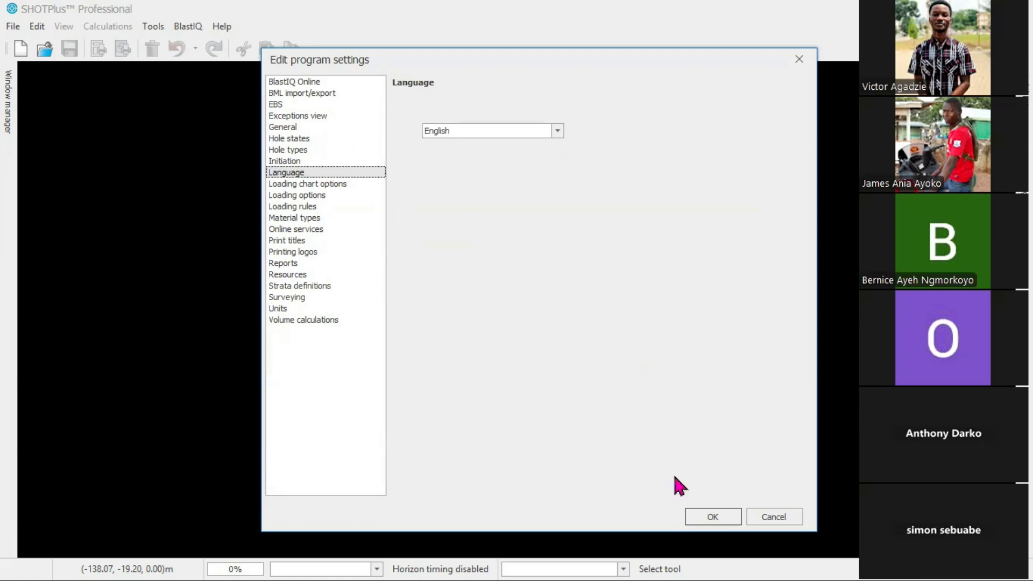
{"action": "left_click", "coordinate": [727, 518]}
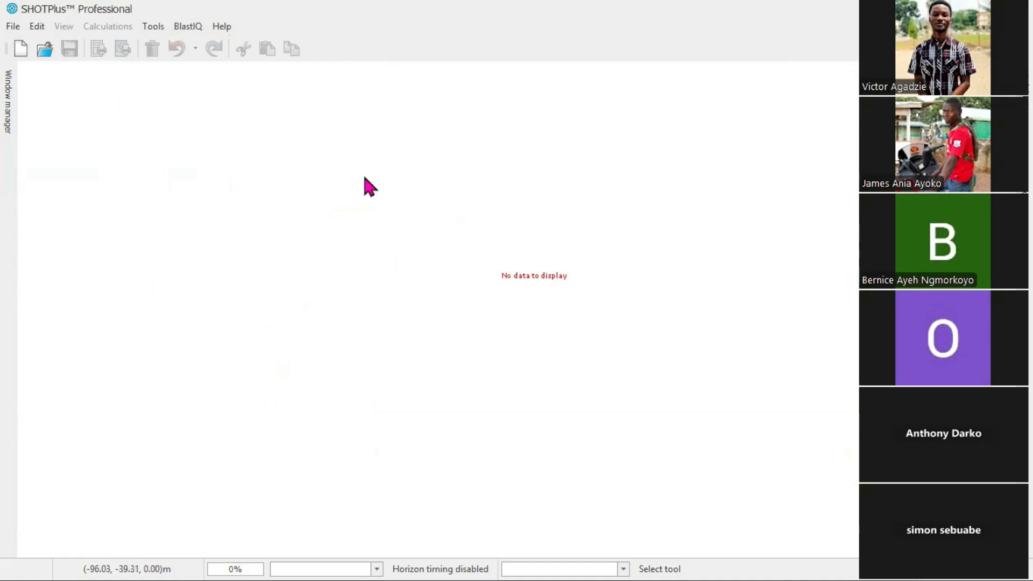
Start a new project and title it "Advanced Mine Blast Design".
{"action": "left_click", "coordinate": [21, 50]}
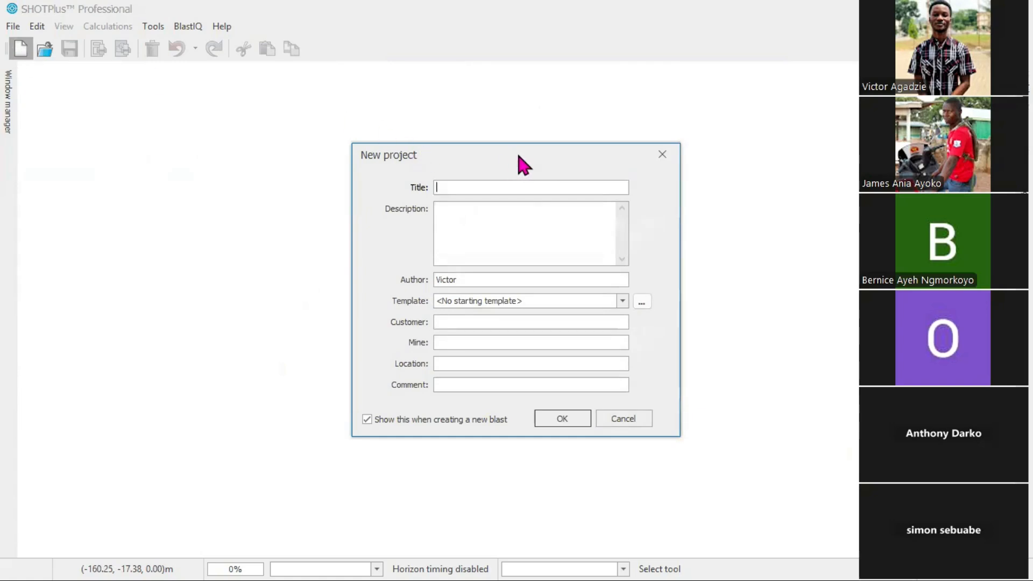
{"action": "left_click_drag", "start_coordinate": [517, 155], "coordinate": [540, 149]}
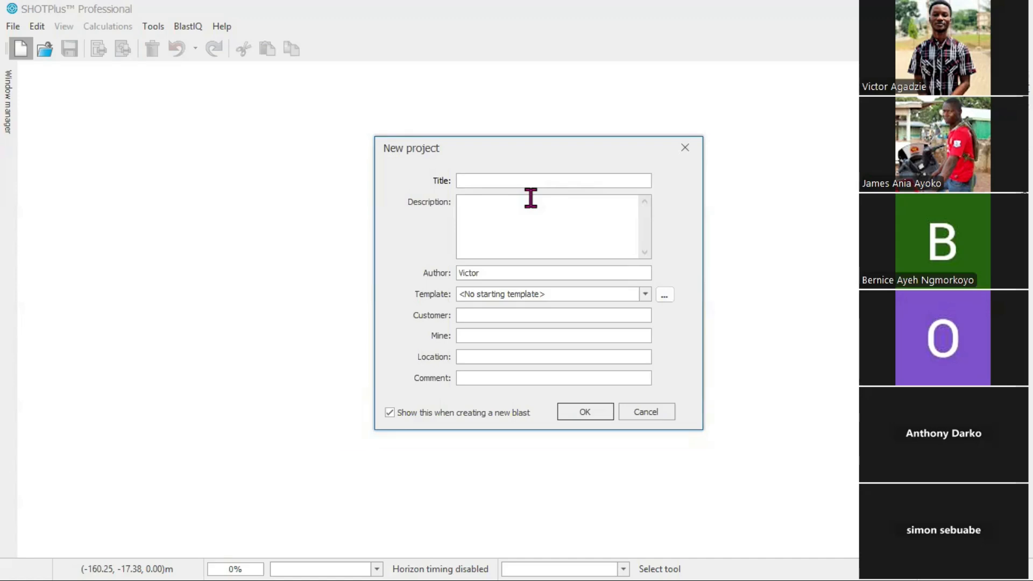
{"action": "type", "text": "Advanced Mine Blast Design"}
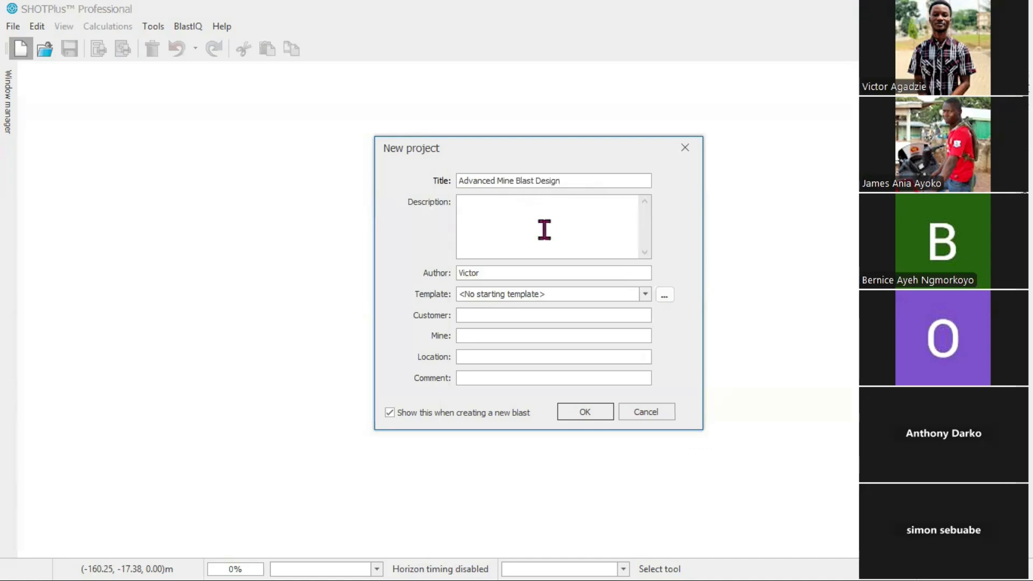
Describe the new project as "Pattern Design, Loading Plan, Tie-up Design".
{"action": "left_click", "coordinate": [553, 215]}
{"action": "type", "text": "Pattern Des"}
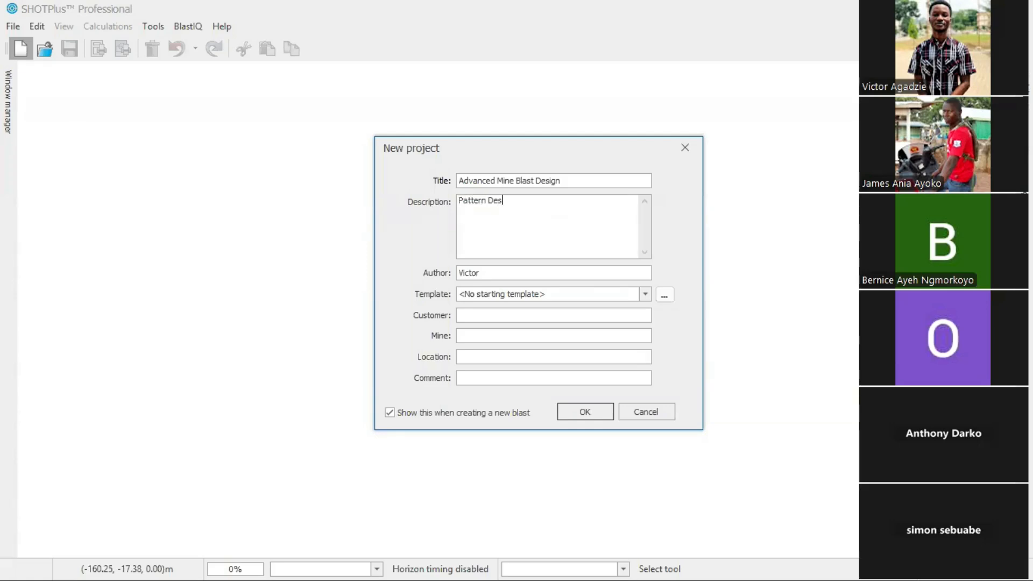
{"action": "type", "text": "ign, Loading Pla"}
{"action": "type", "text": "ng Plan"}
{"action": "type", "text": ", Tie"}
{"action": "type", "text": "-up Design"}
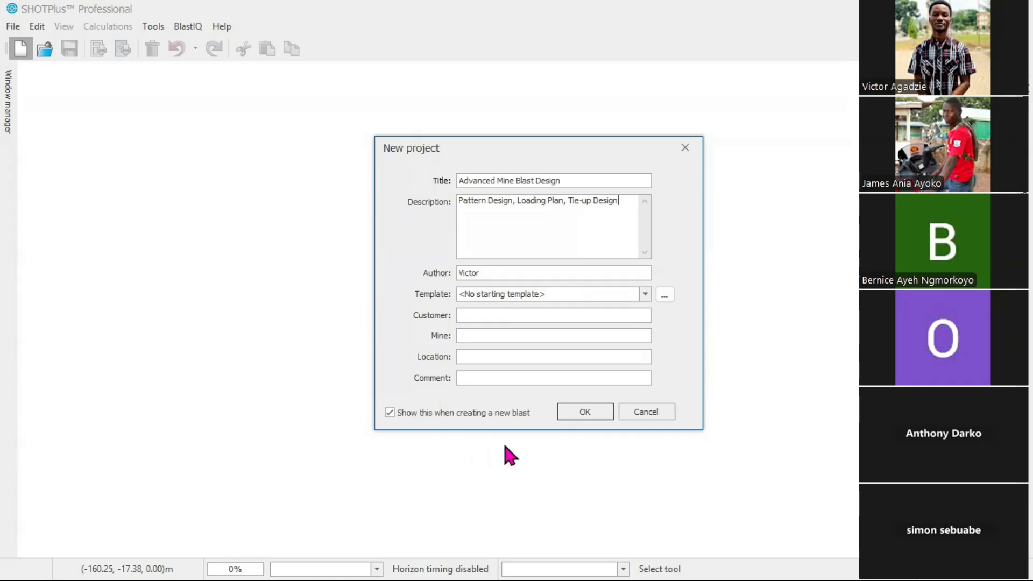
Replace the project author with another person's name and enter GoldFields as the mine.
{"action": "left_click_drag", "start_coordinate": [489, 269], "coordinate": [450, 269]}
{"action": "type", "text": "Bernice"}
{"action": "left_click", "coordinate": [501, 338]}
{"action": "type", "text": "GoldFields"}
Clear the mine name and create the new project without a starting template.
{"action": "left_click_drag", "start_coordinate": [511, 335], "coordinate": [431, 334]}
{"action": "key", "text": "BackSpace"}
{"action": "left_click", "coordinate": [588, 413]}
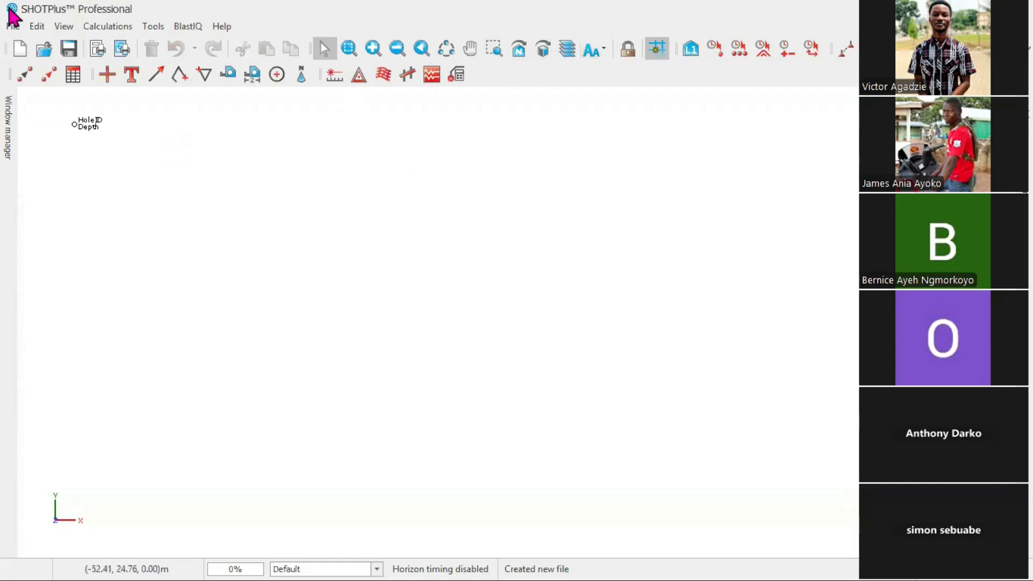
{"action": "left_click", "coordinate": [14, 27]}
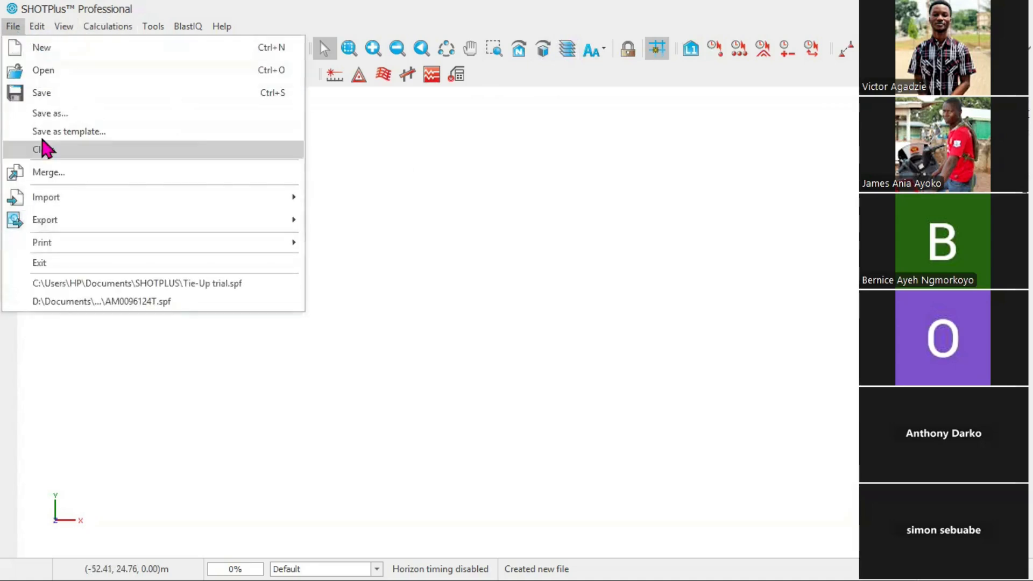
{"action": "mouse_move", "coordinate": [84, 197]}
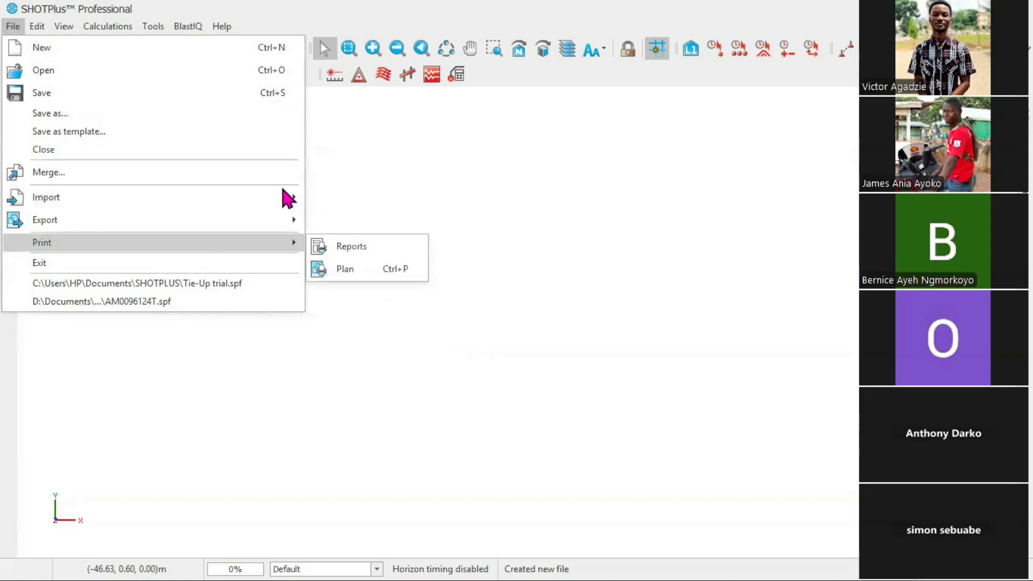
{"action": "mouse_move", "coordinate": [238, 233]}
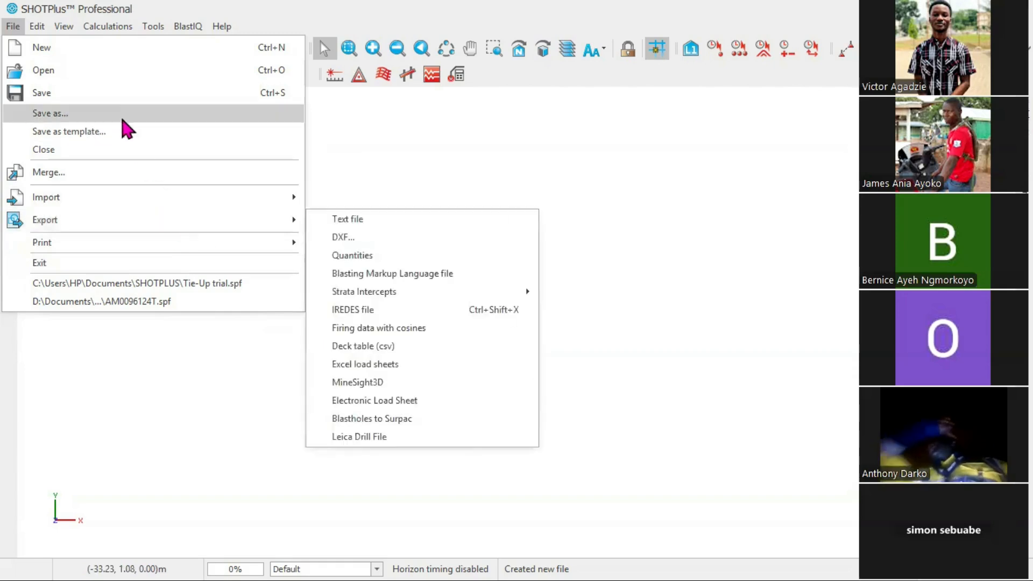
{"action": "left_click", "coordinate": [76, 46]}
Review the program settings available while a project is open, including online services, resources and reports, and close them without changes.
{"action": "left_click", "coordinate": [36, 26]}
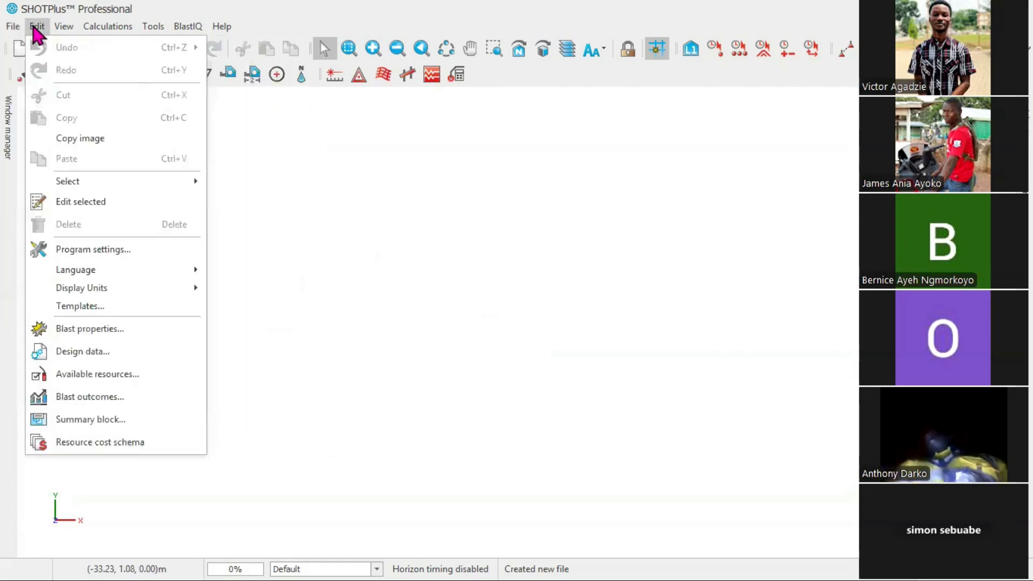
{"action": "left_click", "coordinate": [116, 251]}
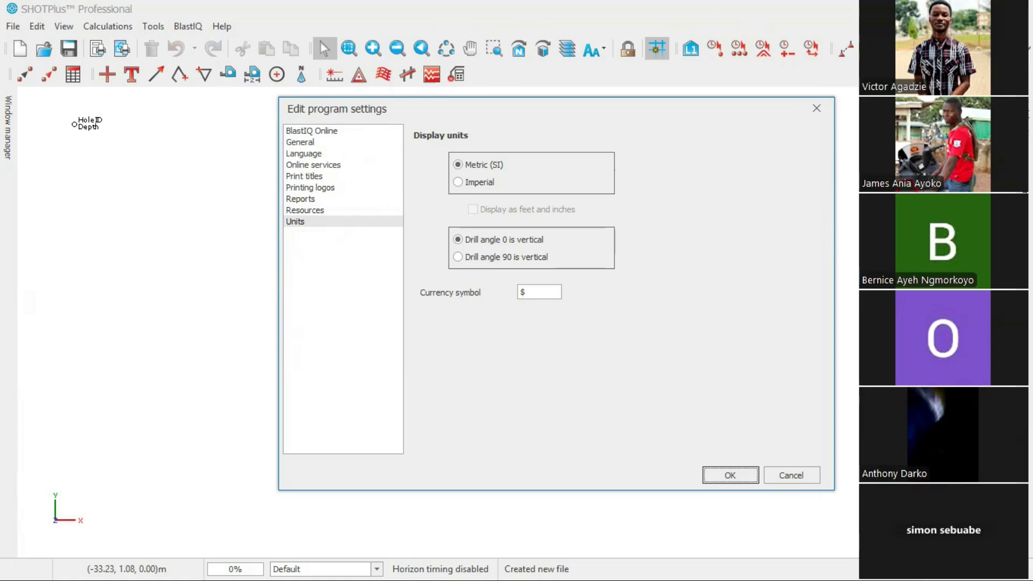
{"action": "left_click", "coordinate": [301, 132]}
{"action": "left_click", "coordinate": [303, 143]}
{"action": "left_click", "coordinate": [300, 165]}
{"action": "left_click", "coordinate": [295, 210]}
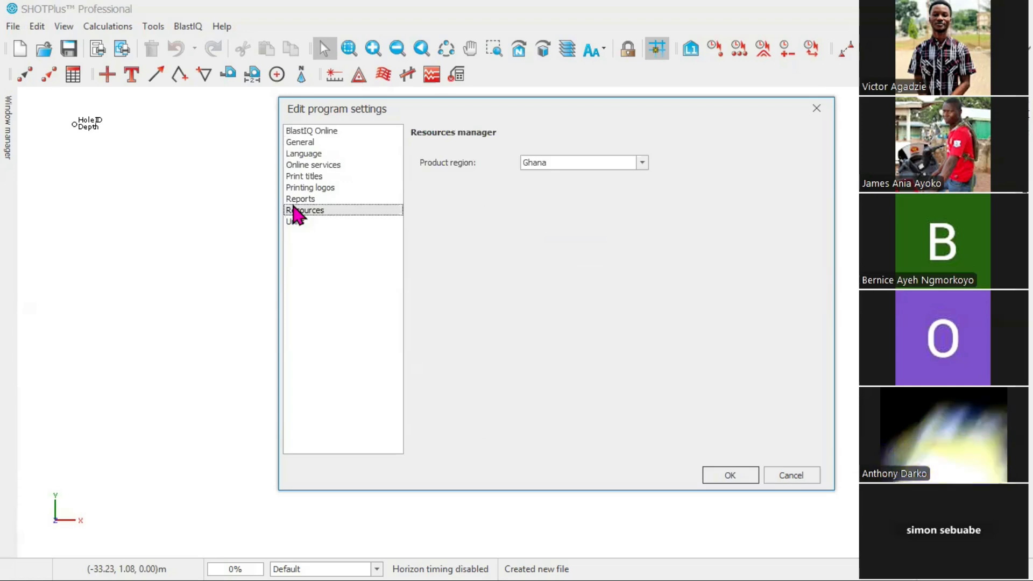
{"action": "left_click", "coordinate": [310, 177]}
{"action": "left_click", "coordinate": [299, 199]}
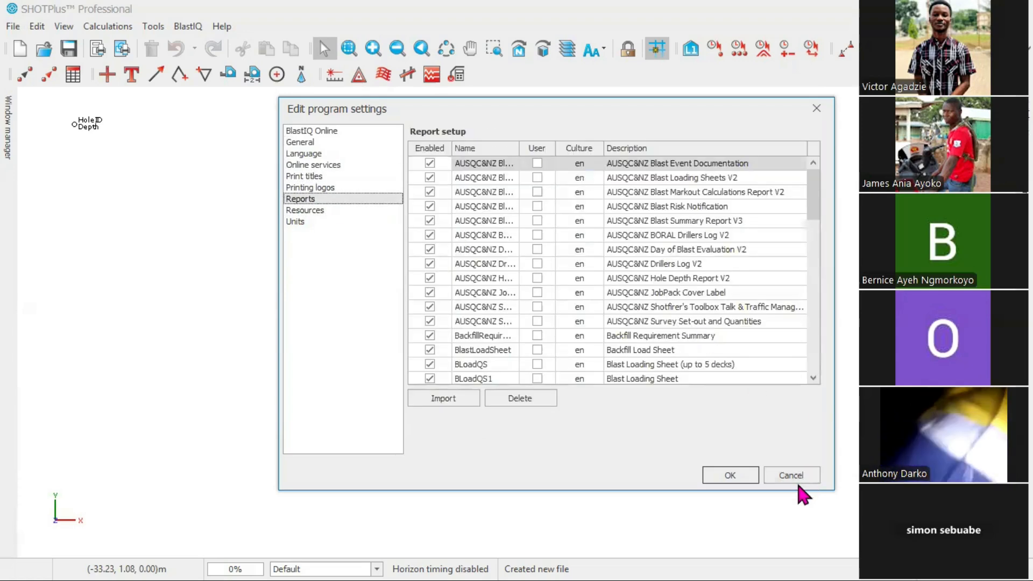
{"action": "left_click", "coordinate": [802, 479]}
Review the blast properties, including hole types, hole states, loading chart options, surveying and hole profile logging, and cancel without changes.
{"action": "left_click", "coordinate": [37, 28]}
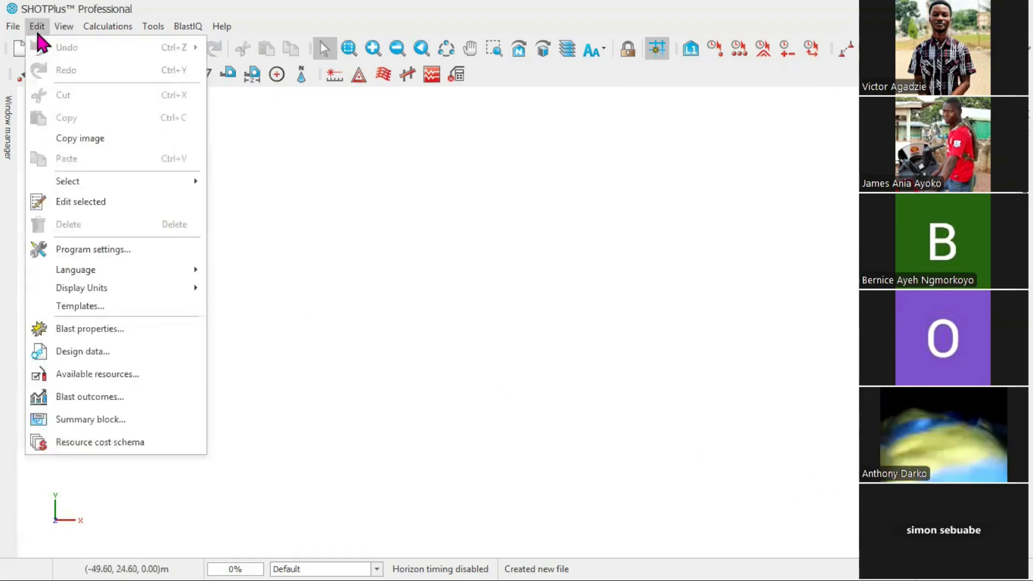
{"action": "left_click", "coordinate": [97, 335]}
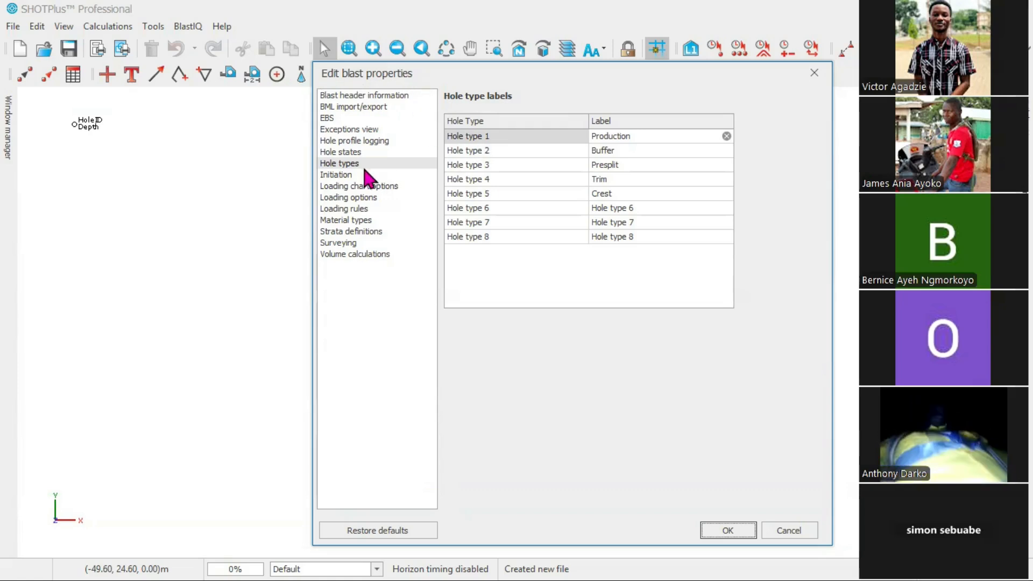
{"action": "left_click", "coordinate": [340, 152]}
{"action": "left_click", "coordinate": [345, 186]}
{"action": "left_click", "coordinate": [340, 243]}
{"action": "left_click", "coordinate": [364, 141]}
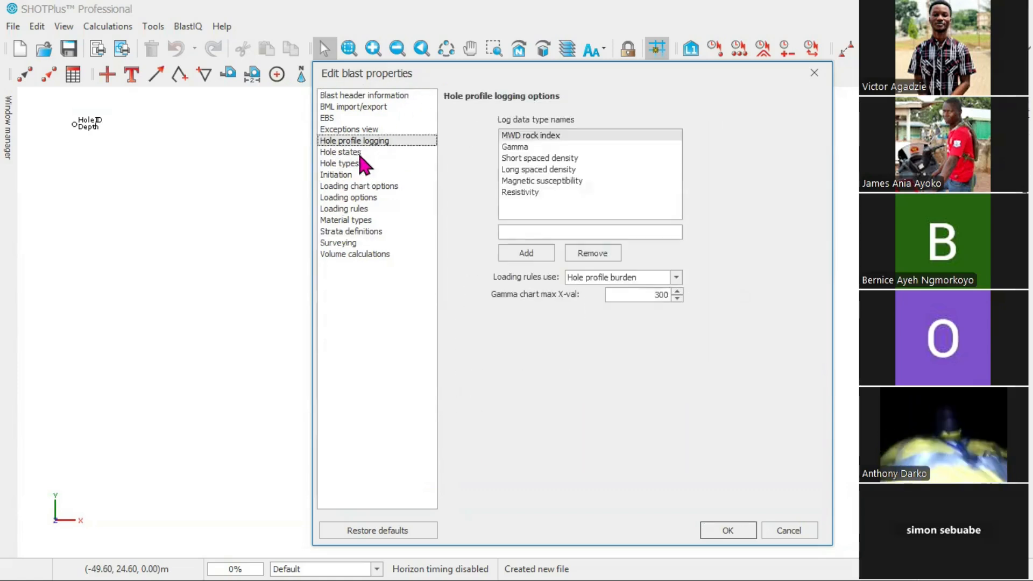
{"action": "left_click", "coordinate": [802, 536]}
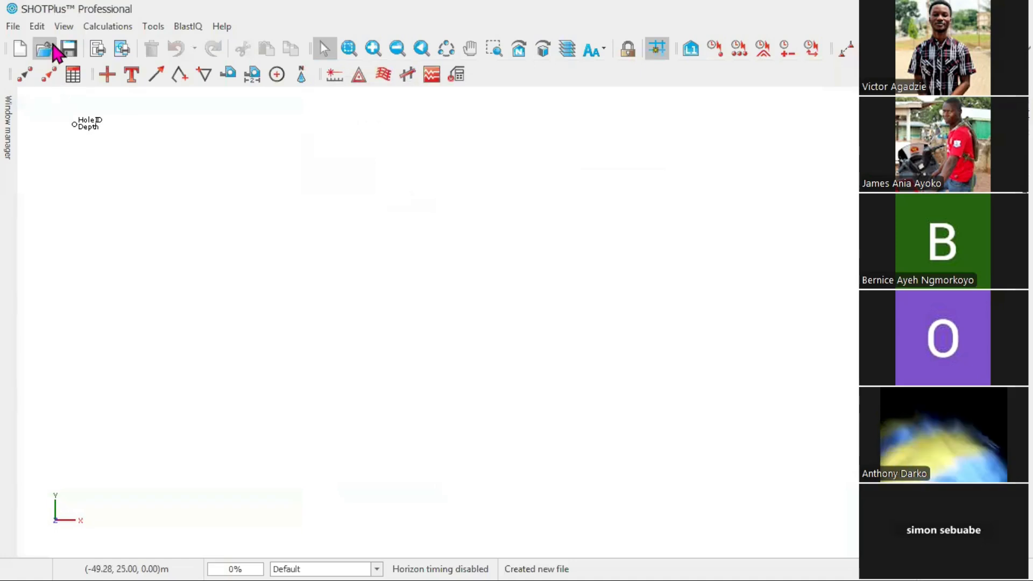
Review the hole type design defaults for the Buffer hole type and close them without changes.
{"action": "left_click", "coordinate": [37, 26]}
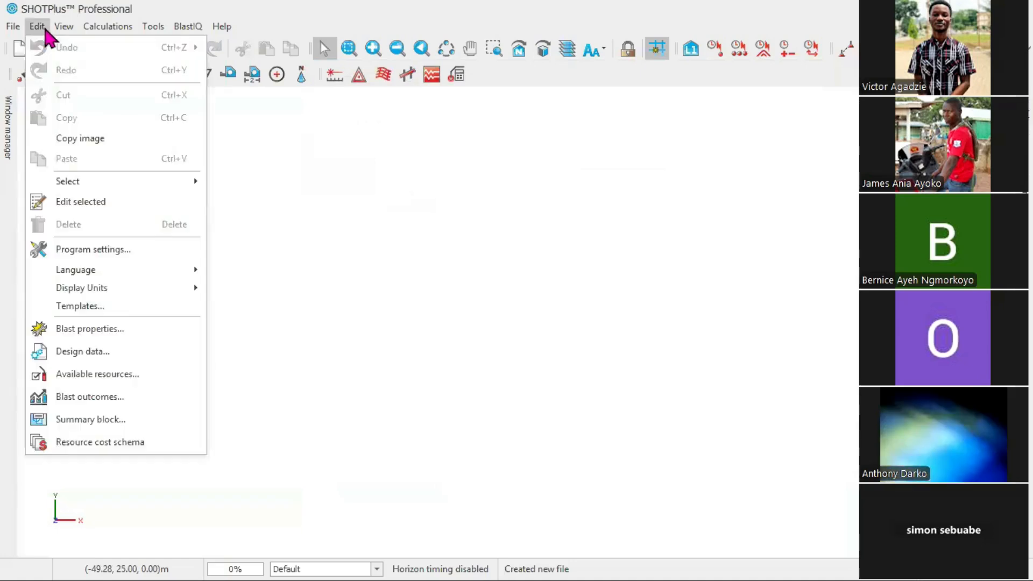
{"action": "left_click", "coordinate": [100, 352]}
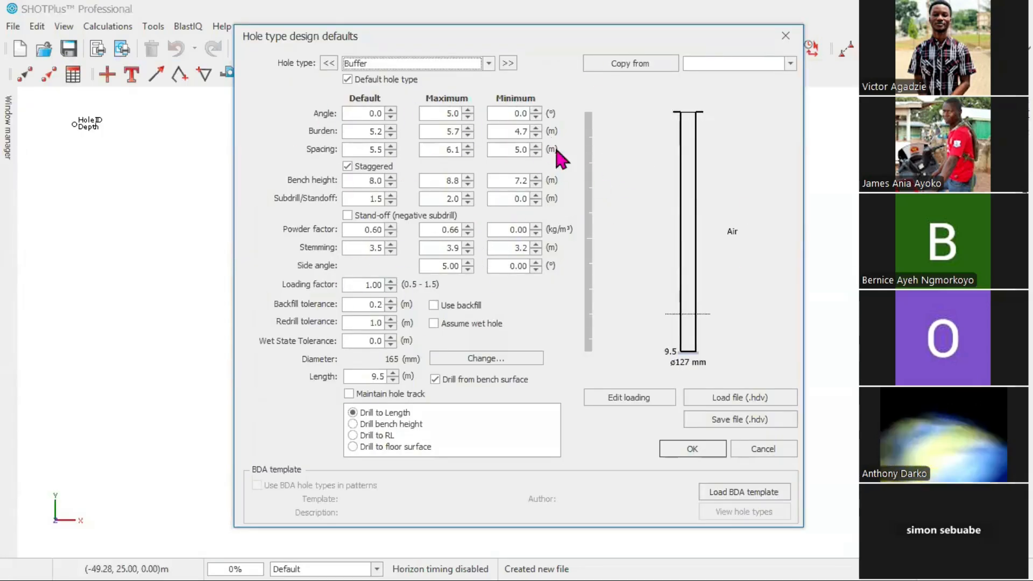
{"action": "left_click", "coordinate": [785, 36]}
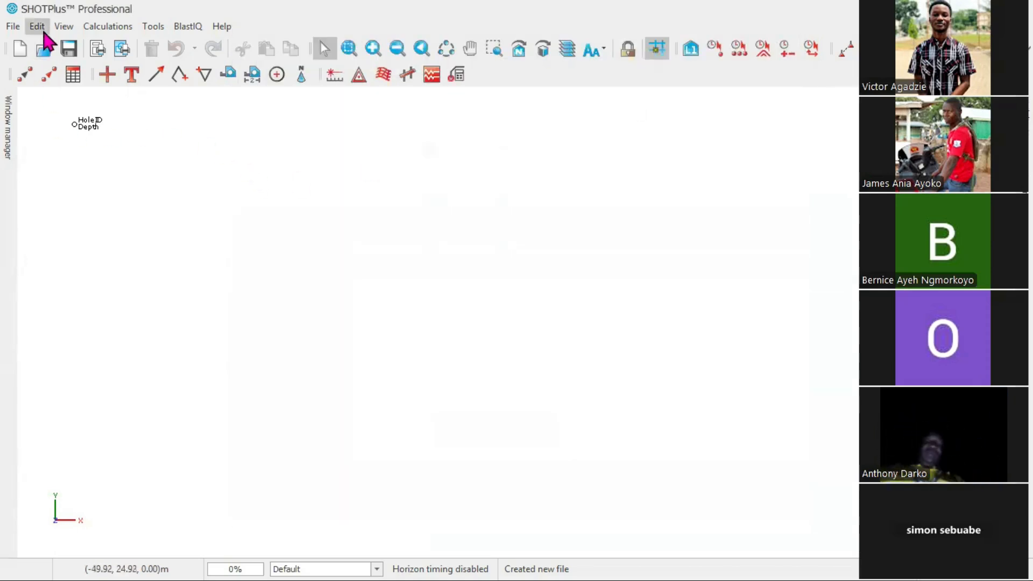
Look over the explosives in the product availability selection and close it without changes.
{"action": "left_click", "coordinate": [37, 27]}
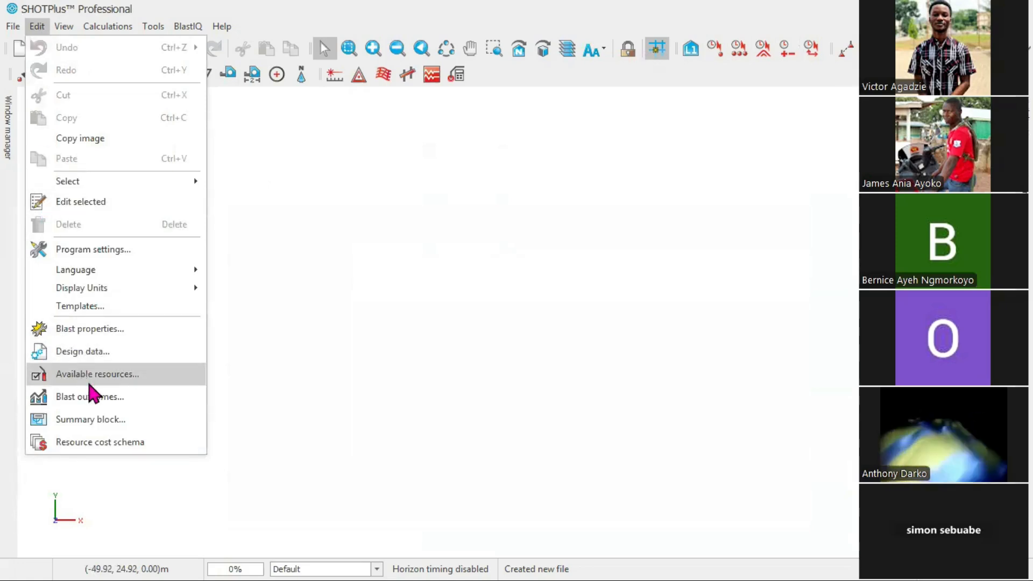
{"action": "left_click", "coordinate": [106, 375]}
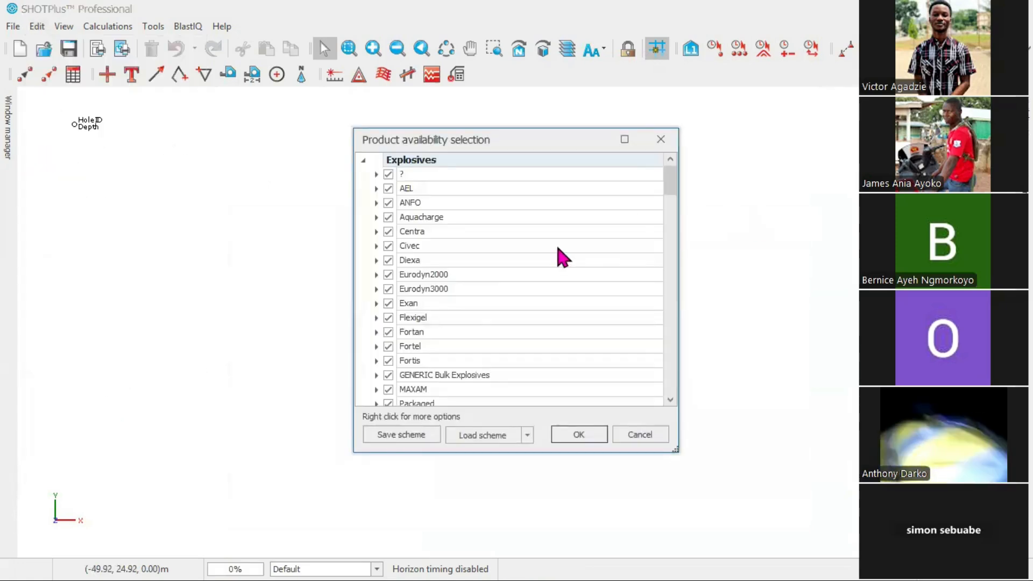
{"action": "scroll", "coordinate": [474, 355], "scroll_direction": "down", "scroll_amount": 1}
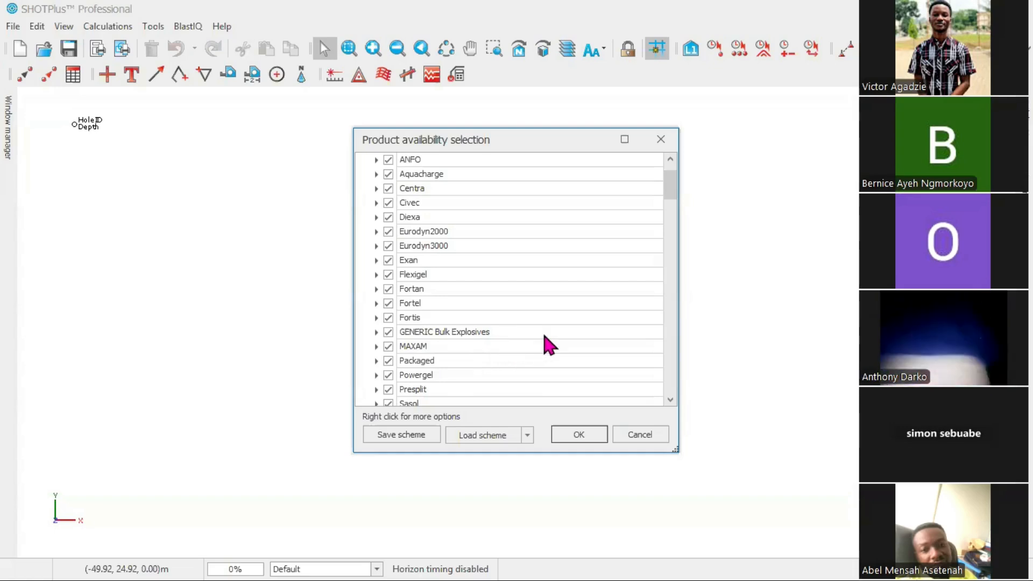
{"action": "left_click", "coordinate": [661, 141]}
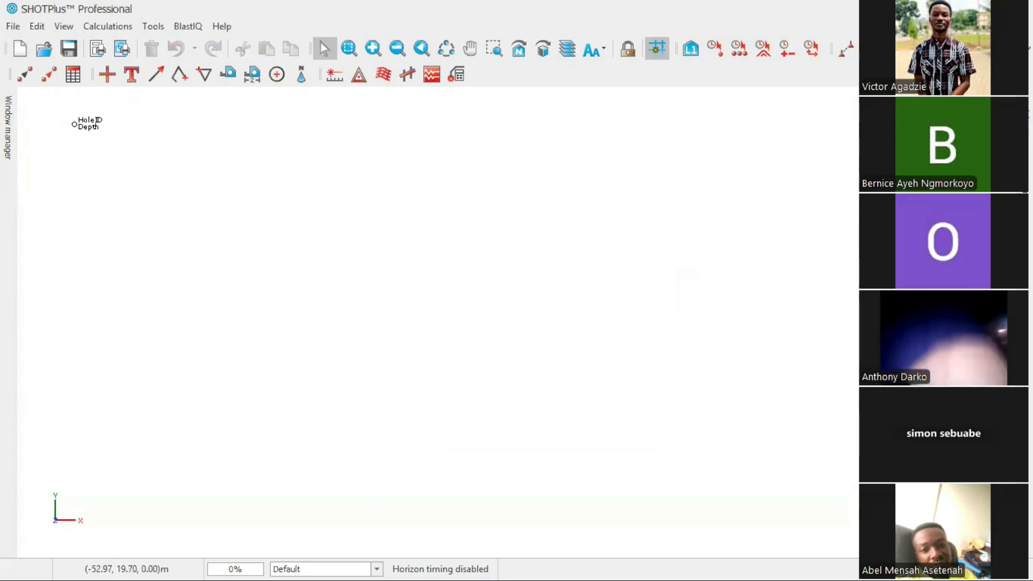
Display the blast summary block at the top of the page.
{"action": "left_click", "coordinate": [43, 26]}
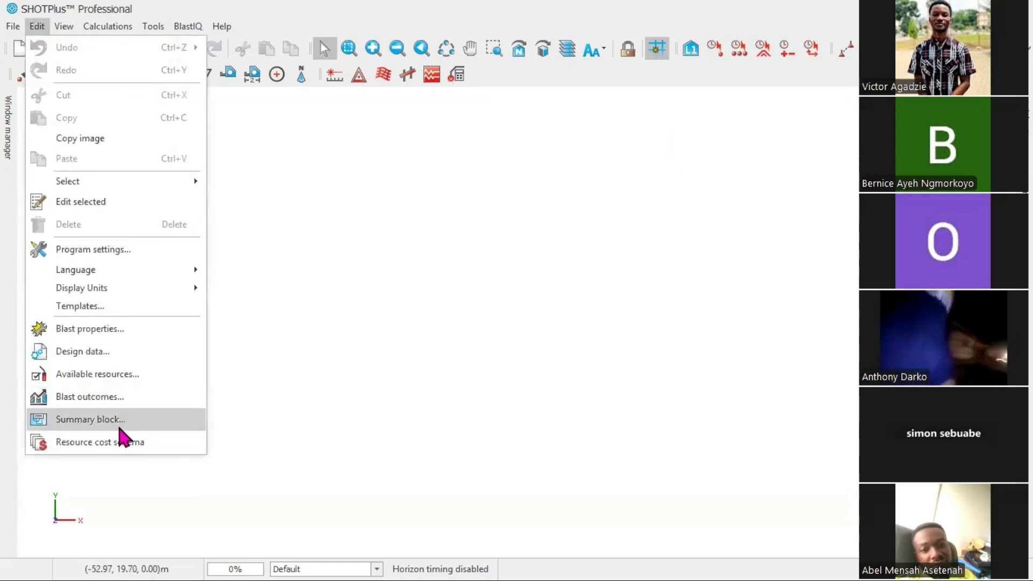
{"action": "left_click", "coordinate": [90, 419]}
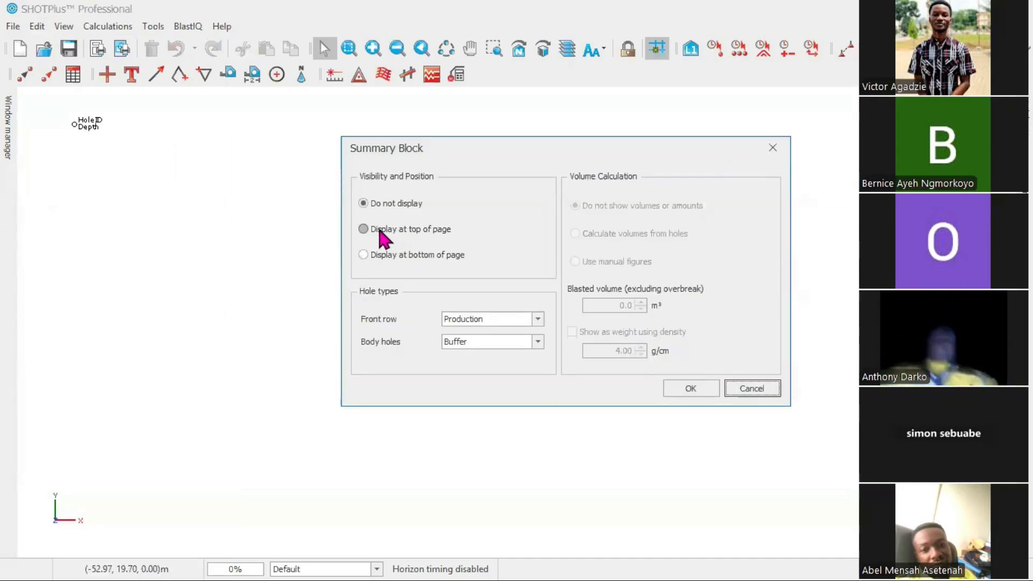
{"action": "left_click", "coordinate": [382, 231]}
{"action": "left_click", "coordinate": [692, 389]}
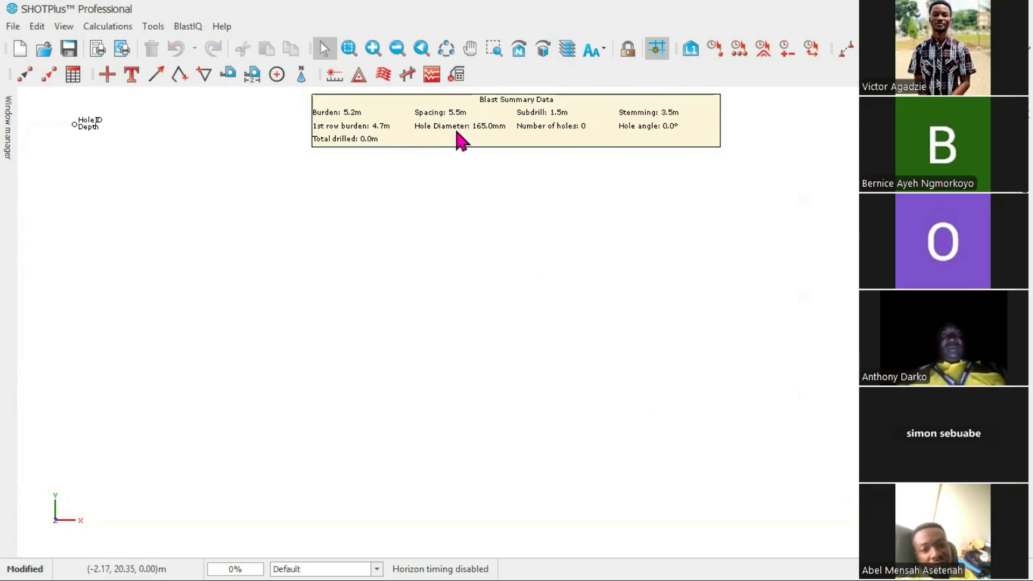
Examine the available explosives, stemming, boosters, initiation products and drills in the product selection, and cancel without changes.
{"action": "left_click", "coordinate": [37, 27]}
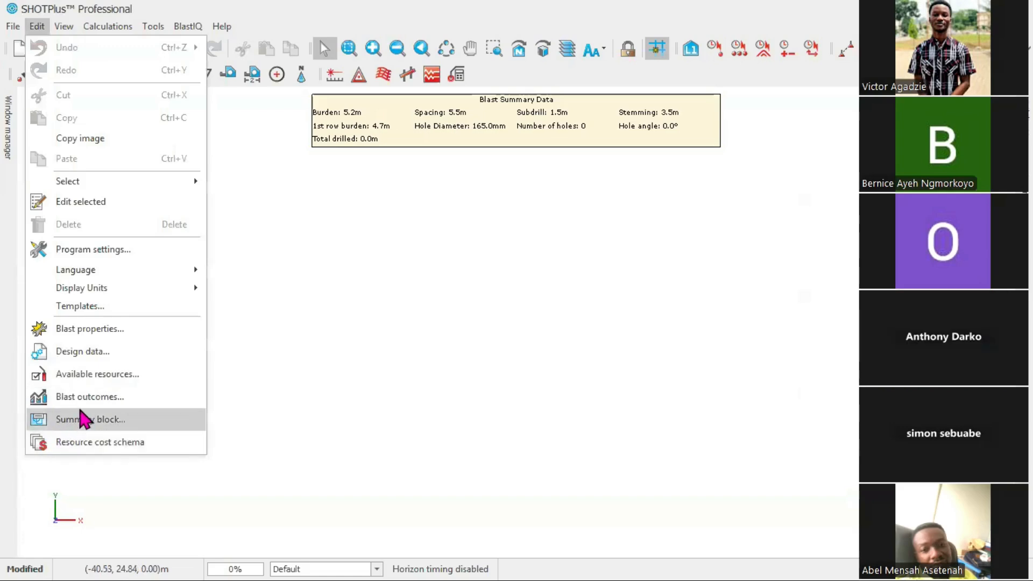
{"action": "left_click", "coordinate": [107, 383]}
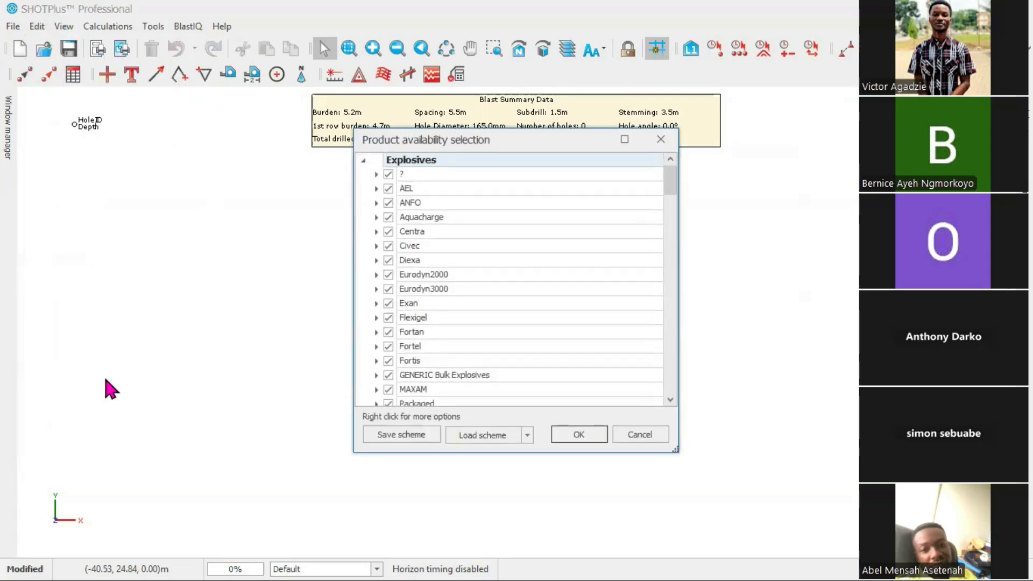
{"action": "mouse_move", "coordinate": [677, 194]}
{"action": "left_mouse_down"}
{"action": "mouse_move", "coordinate": [683, 422]}
{"action": "mouse_move", "coordinate": [679, 175]}
{"action": "left_mouse_up"}
{"action": "scroll", "coordinate": [467, 336], "scroll_direction": "down", "scroll_amount": 20}
{"action": "scroll", "coordinate": [466, 336], "scroll_direction": "down", "scroll_amount": 6}
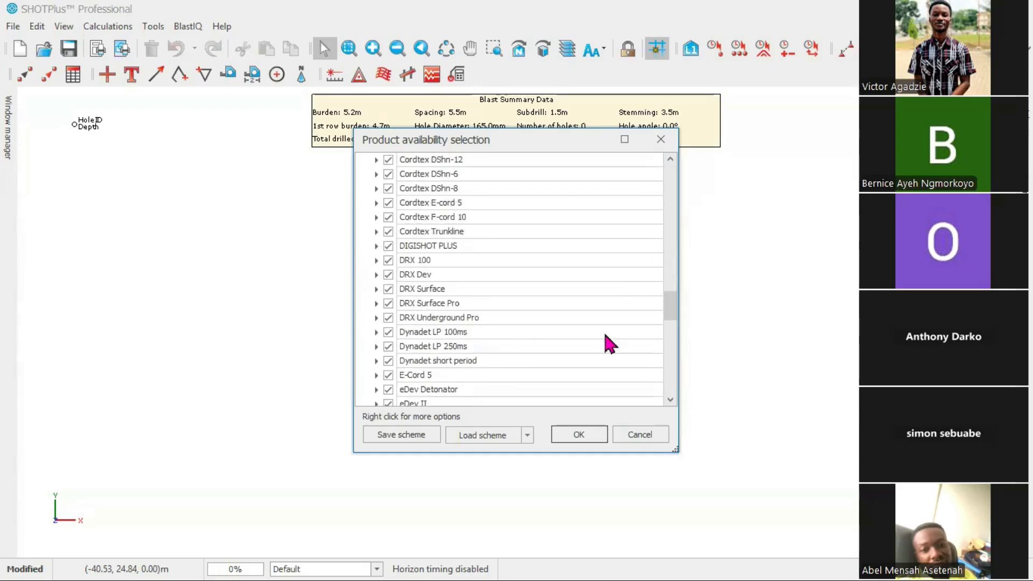
{"action": "left_click_drag", "start_coordinate": [673, 312], "coordinate": [688, 167]}
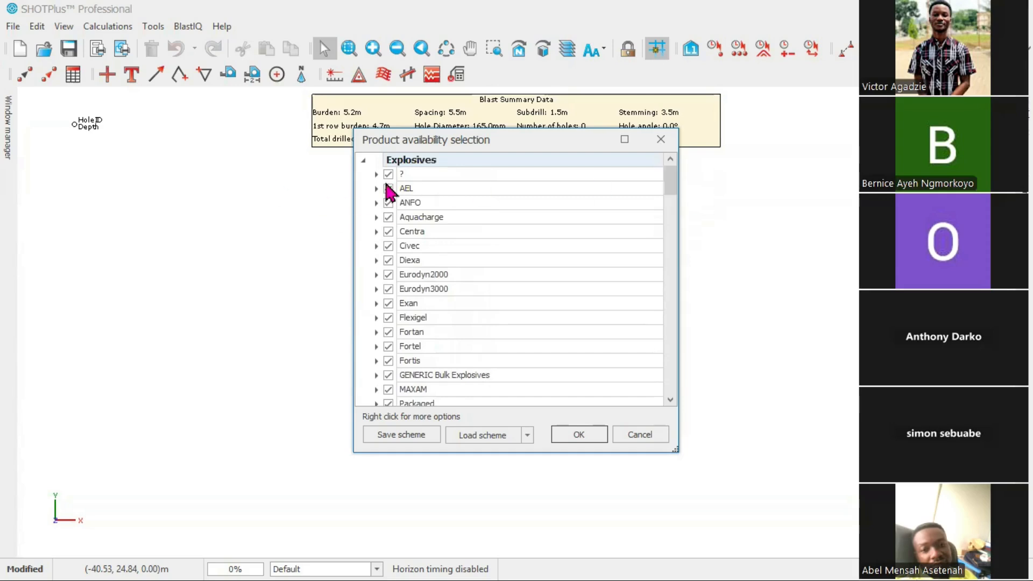
{"action": "scroll", "coordinate": [419, 275], "scroll_direction": "down", "scroll_amount": 7}
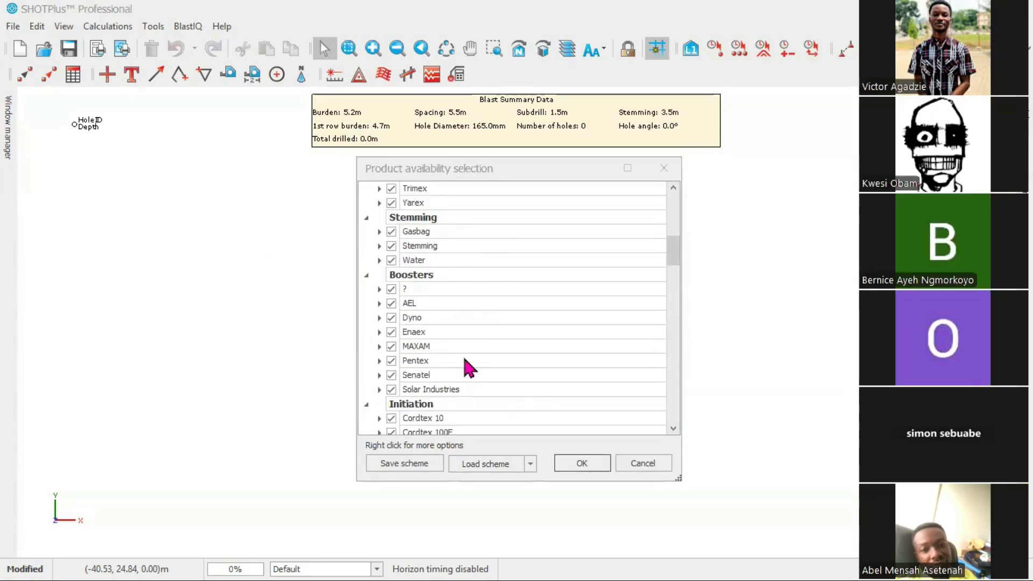
{"action": "scroll", "coordinate": [465, 359], "scroll_direction": "down", "scroll_amount": 2}
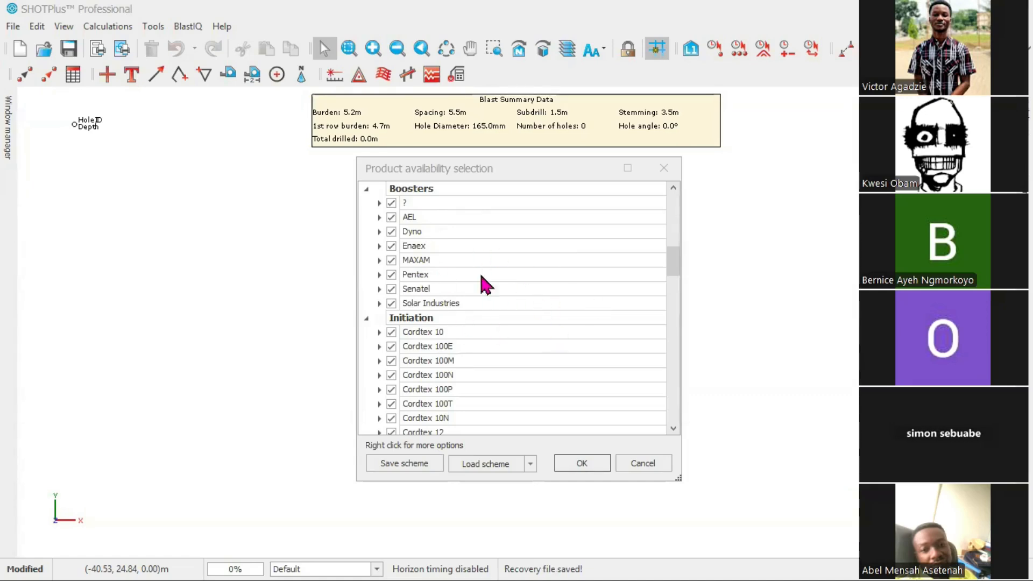
{"action": "scroll", "coordinate": [515, 320], "scroll_direction": "down", "scroll_amount": 1}
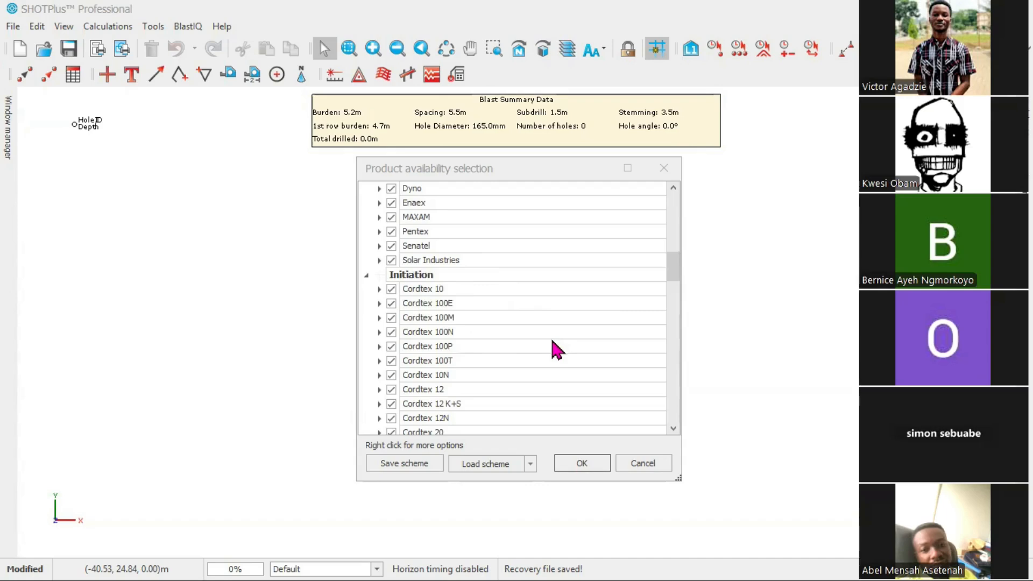
{"action": "scroll", "coordinate": [554, 349], "scroll_direction": "down", "scroll_amount": 2}
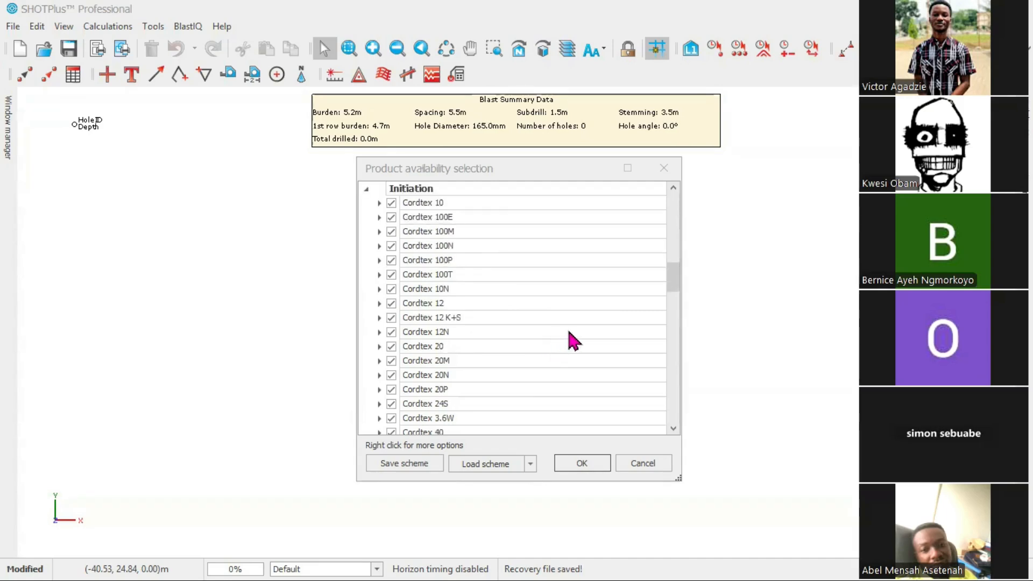
{"action": "scroll", "coordinate": [573, 339], "scroll_direction": "down", "scroll_amount": 6}
{"action": "scroll", "coordinate": [509, 344], "scroll_direction": "down", "scroll_amount": 10}
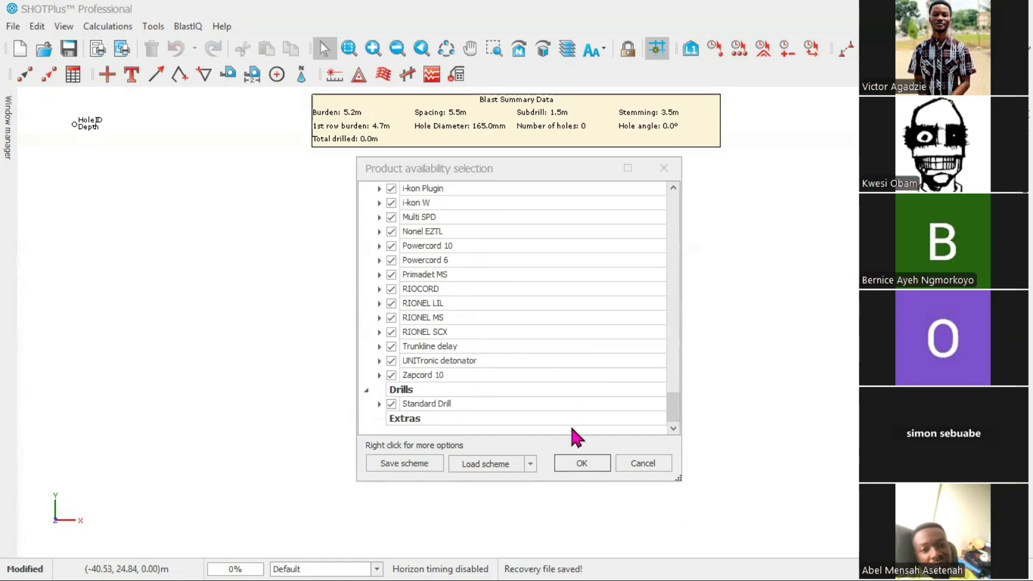
{"action": "left_click", "coordinate": [669, 470]}
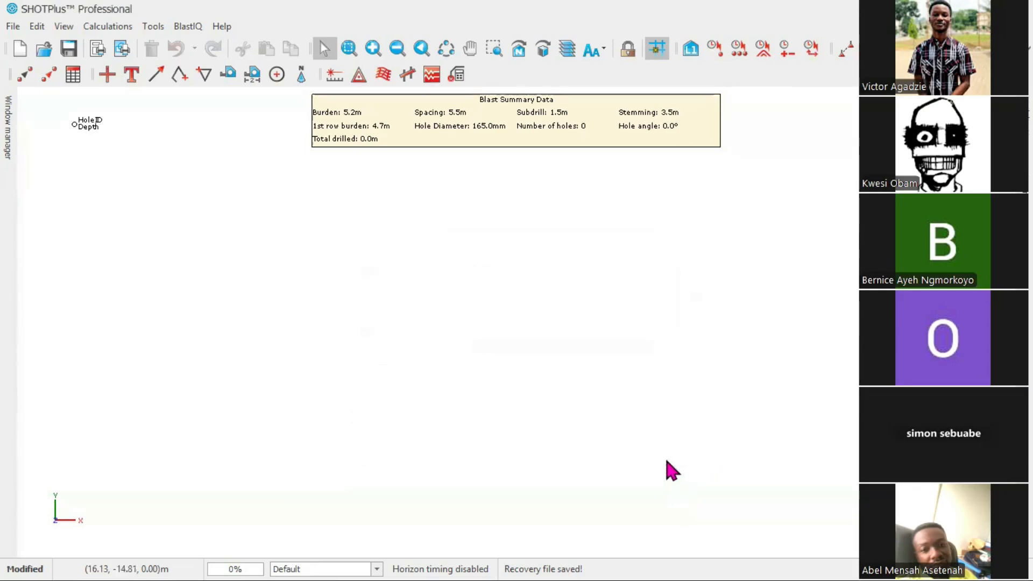
Review the blast outcome summary's header, blast design, environment, comments, fragmentation and profile data, try Presplit as the populate source, and cancel.
{"action": "left_click", "coordinate": [37, 26]}
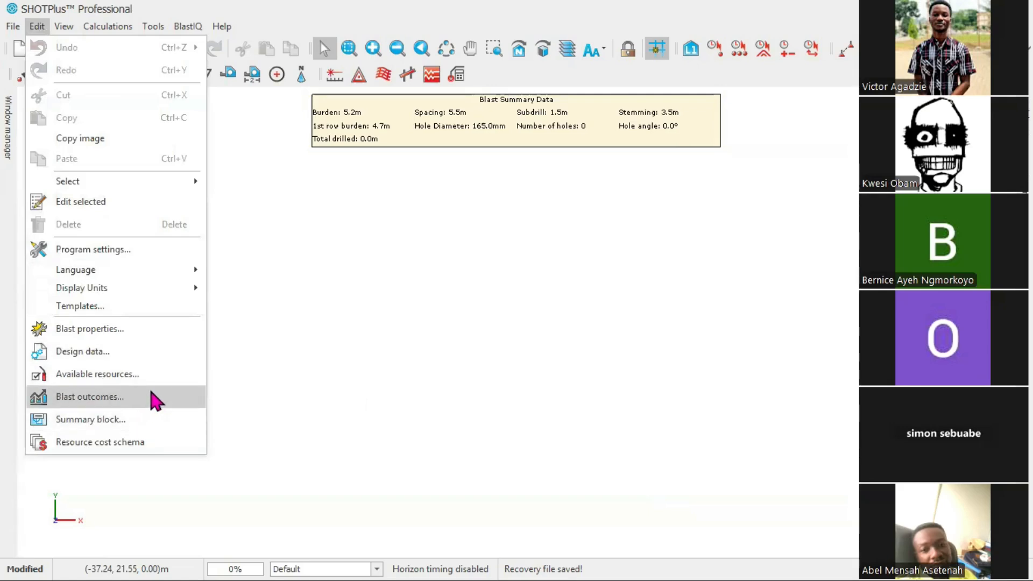
{"action": "left_click", "coordinate": [96, 398]}
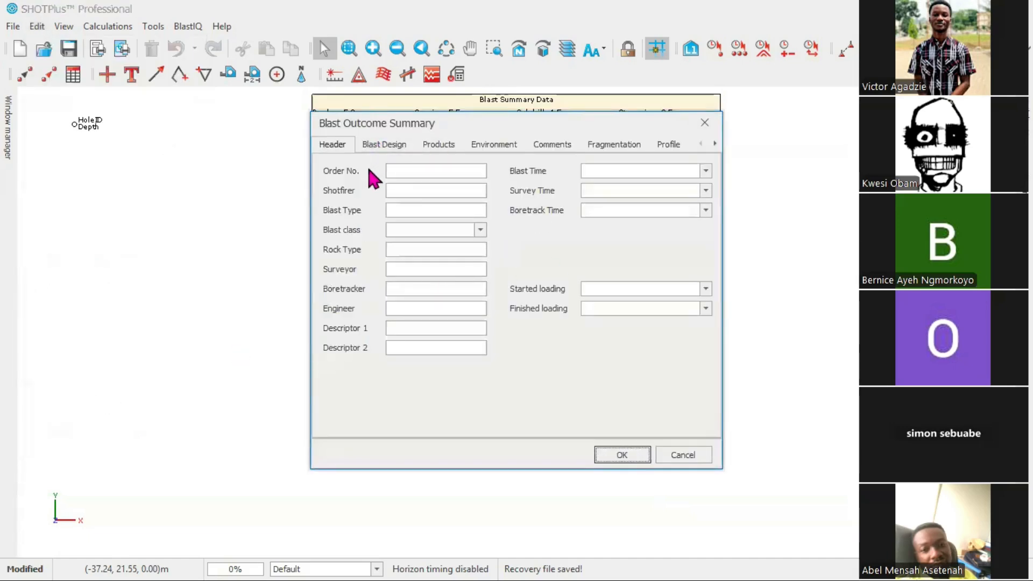
{"action": "left_click", "coordinate": [386, 143]}
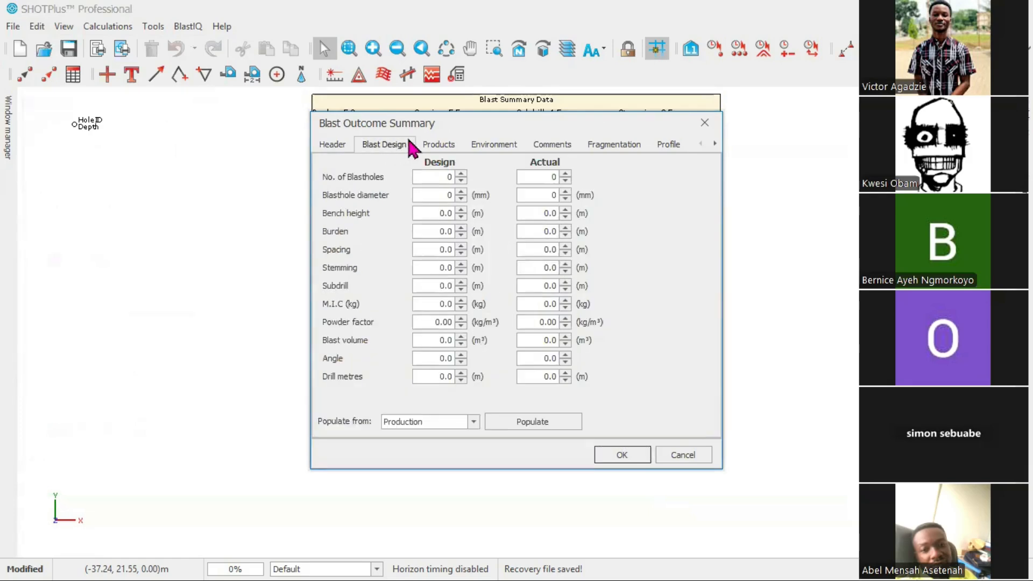
{"action": "left_click", "coordinate": [482, 146]}
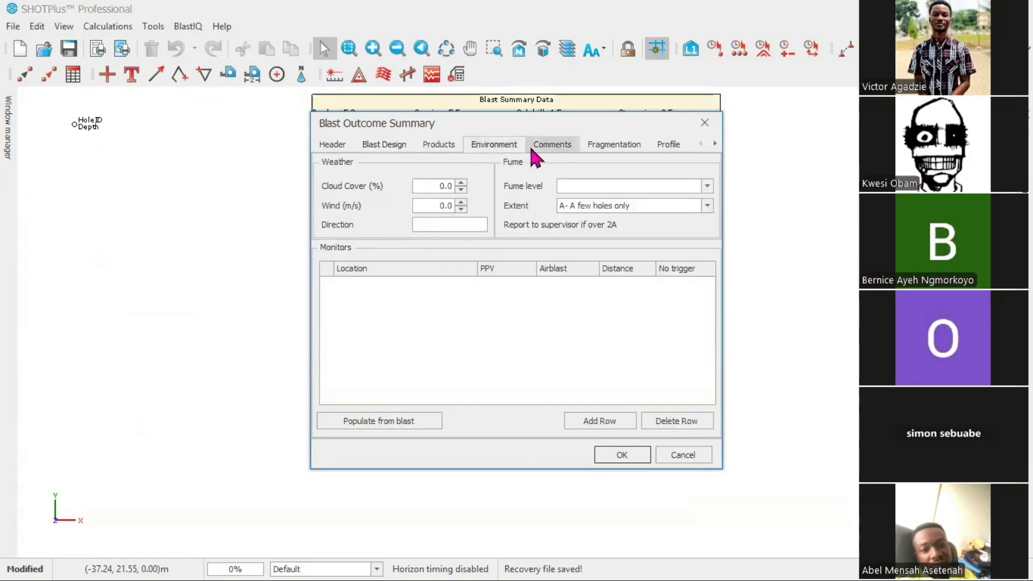
{"action": "left_click", "coordinate": [553, 144]}
{"action": "left_click", "coordinate": [584, 143]}
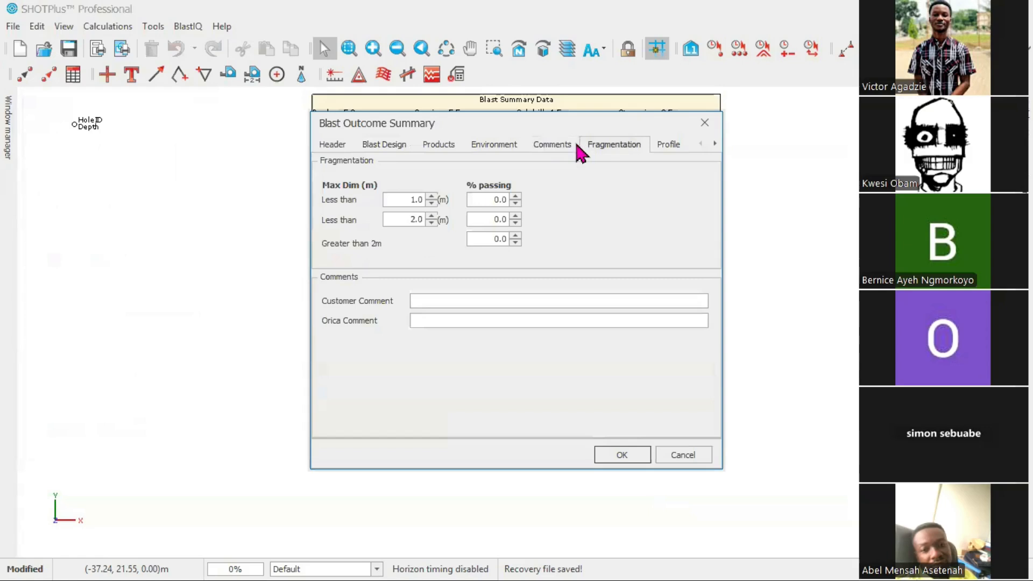
{"action": "left_click", "coordinate": [669, 146]}
{"action": "left_click", "coordinate": [339, 144]}
{"action": "left_click", "coordinate": [384, 144]}
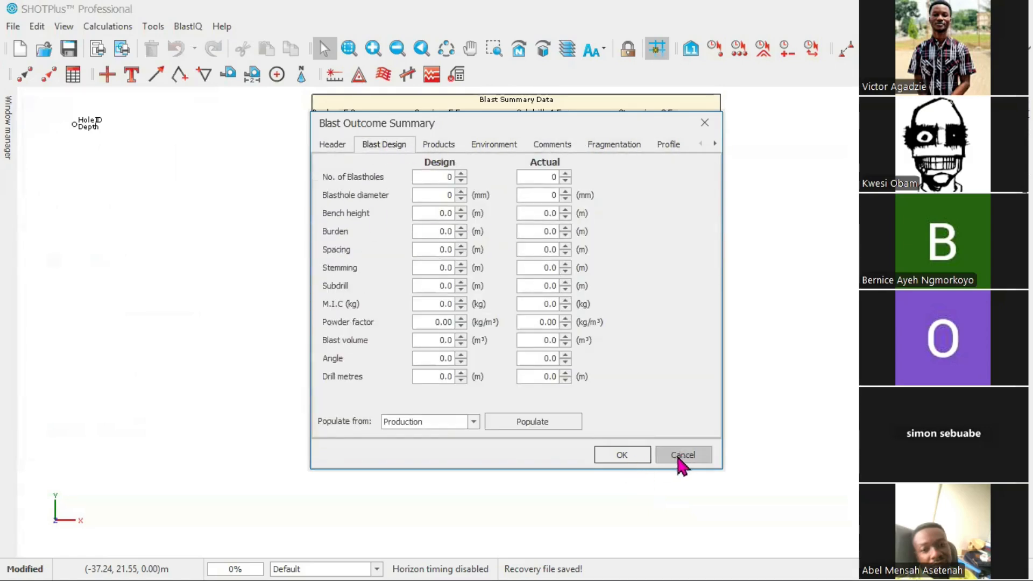
{"action": "left_click", "coordinate": [473, 422]}
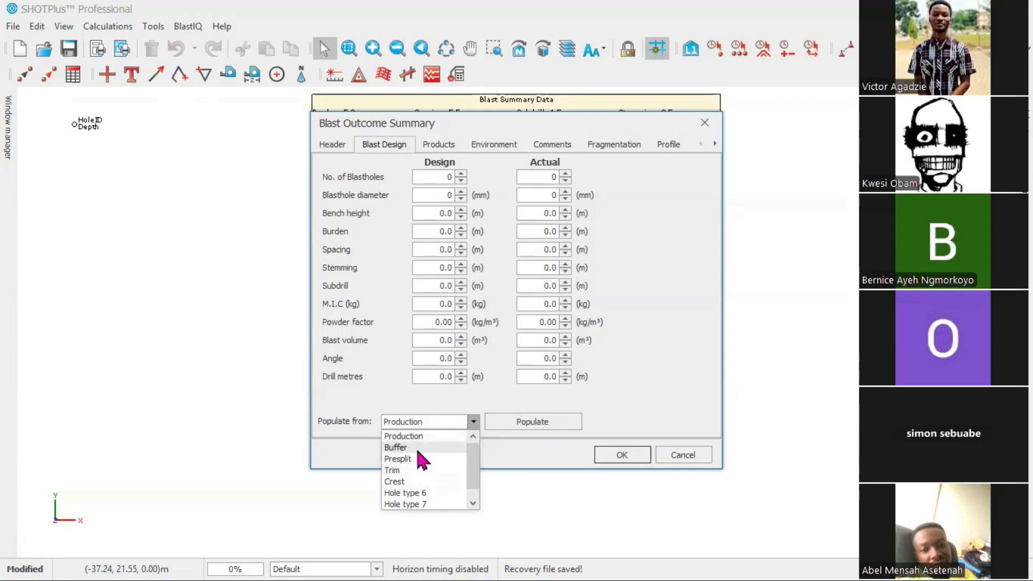
{"action": "left_click", "coordinate": [412, 461]}
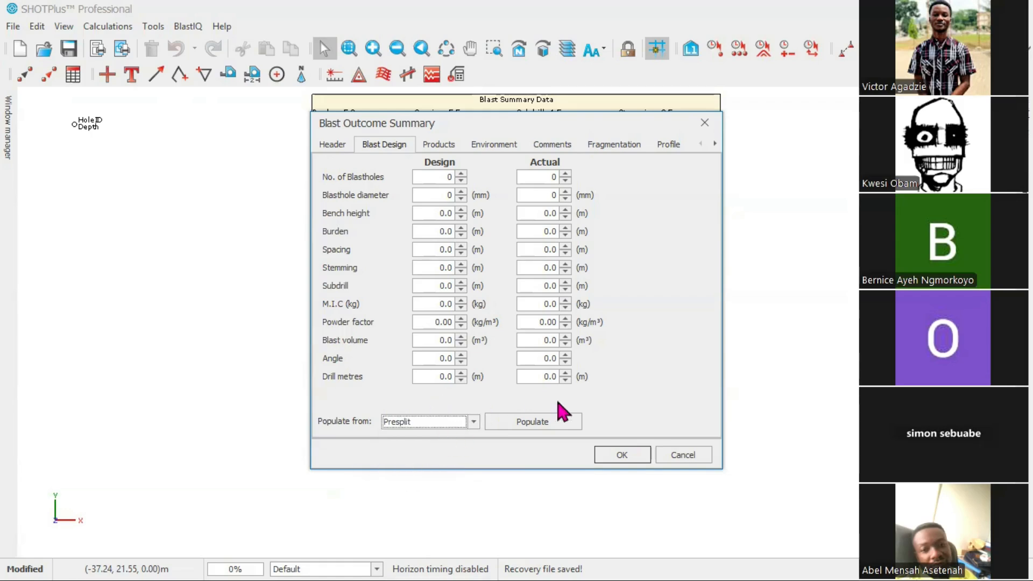
{"action": "left_click", "coordinate": [698, 457]}
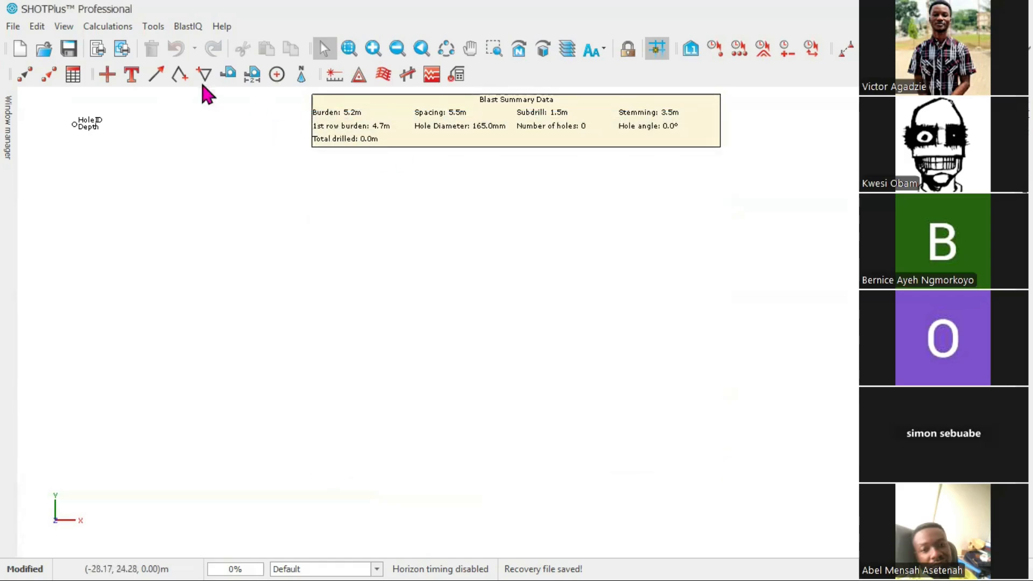
{"action": "left_click", "coordinate": [46, 31]}
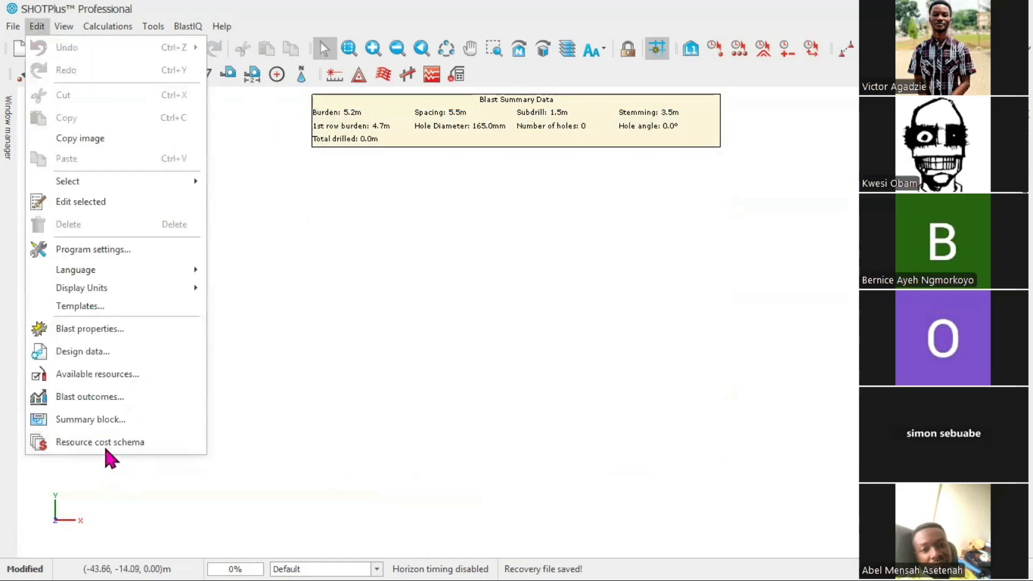
{"action": "mouse_move", "coordinate": [63, 27]}
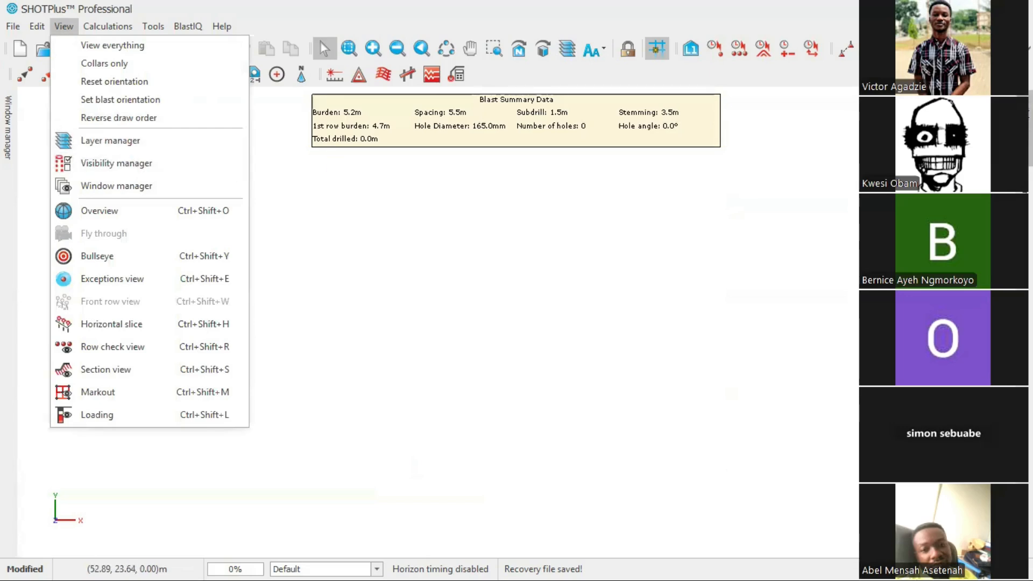
{"action": "key", "text": "Escape"}
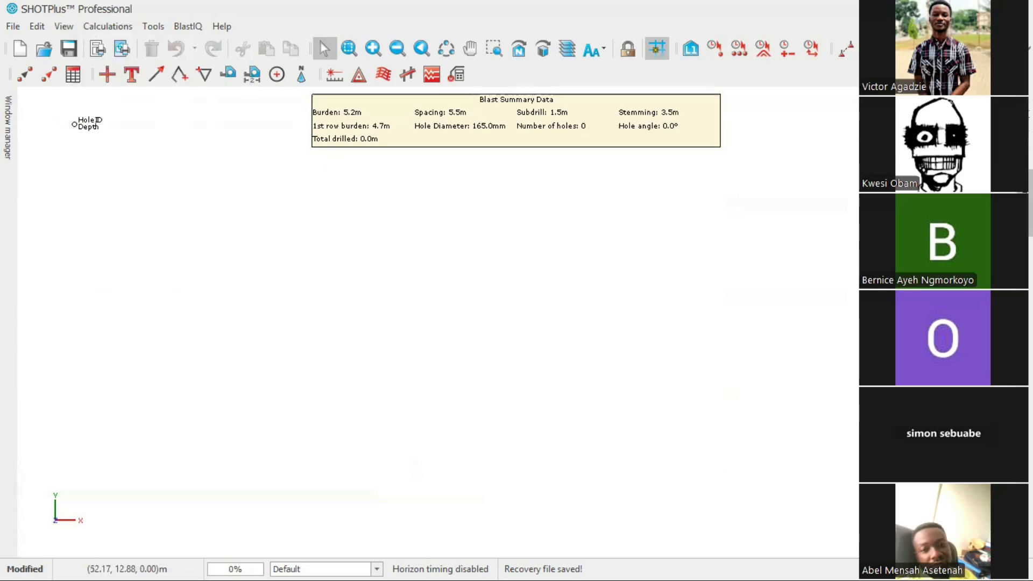
Look through the layer manager's groups from blast holes and survey to initiation, calculations, surfaces and paths.
{"action": "mouse_move", "coordinate": [1025, 121]}
{"action": "scroll", "coordinate": [794, 299], "scroll_direction": "down", "scroll_amount": 9}
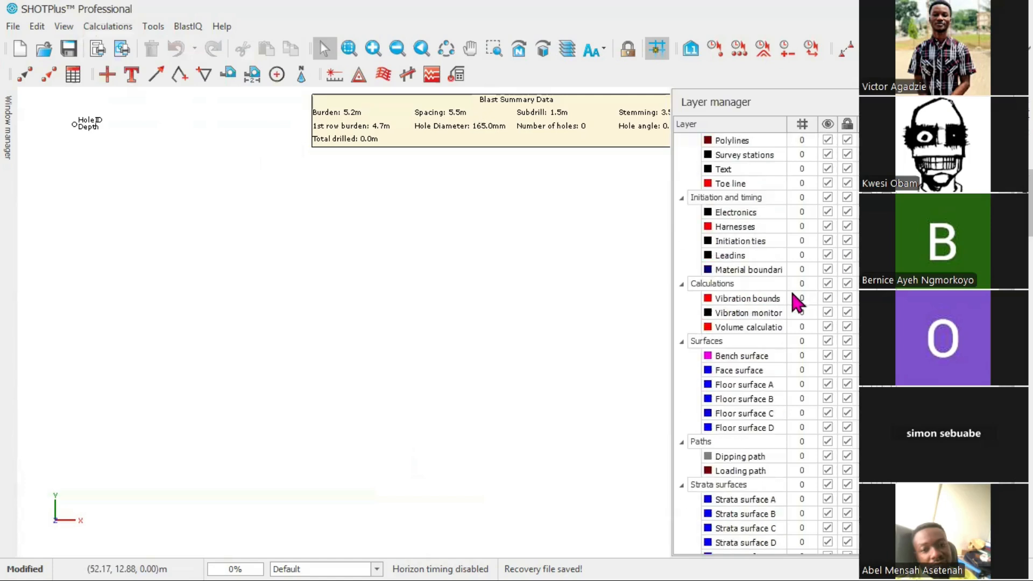
{"action": "scroll", "coordinate": [785, 361], "scroll_direction": "up", "scroll_amount": 5}
{"action": "scroll", "coordinate": [784, 369], "scroll_direction": "up", "scroll_amount": 5}
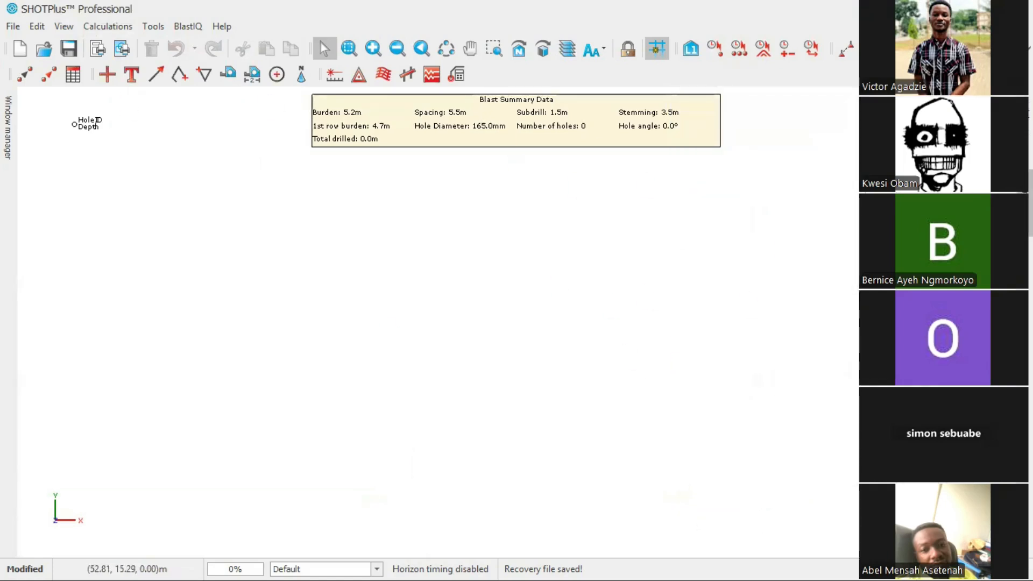
Hide all layers of the Survey group in the layer manager and show them again.
{"action": "mouse_move", "coordinate": [1028, 203]}
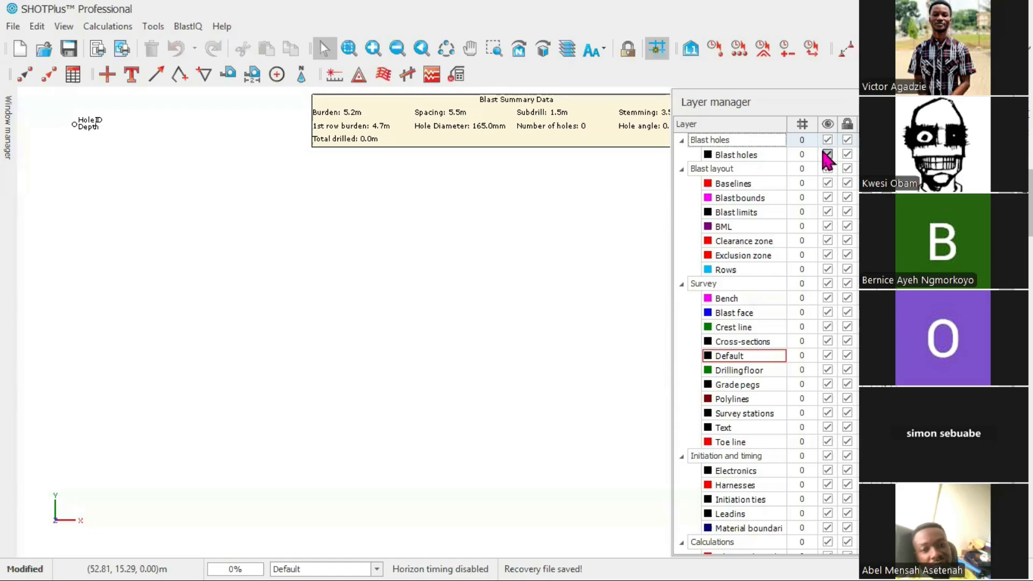
{"action": "left_click", "coordinate": [828, 284]}
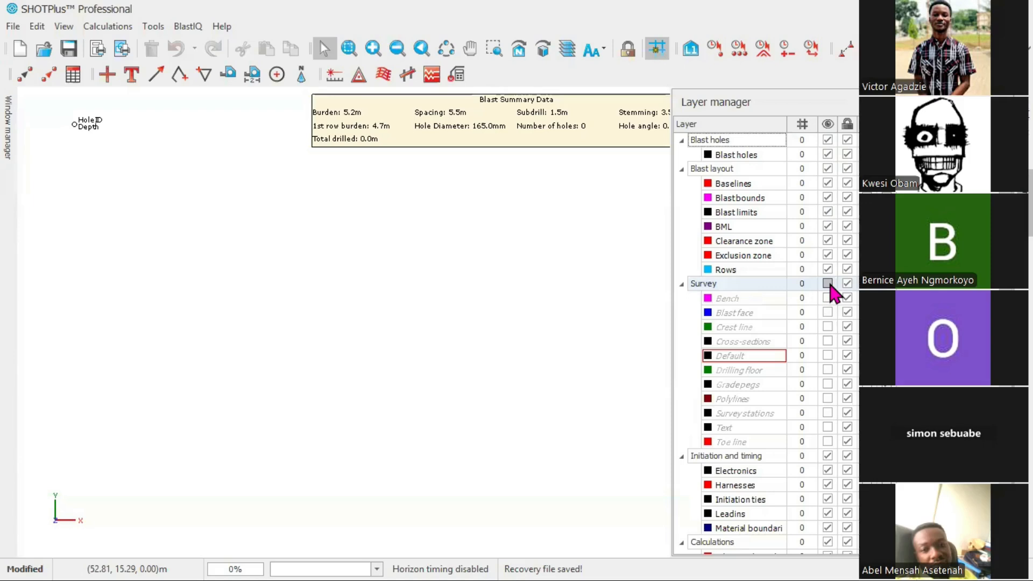
{"action": "left_click", "coordinate": [829, 285]}
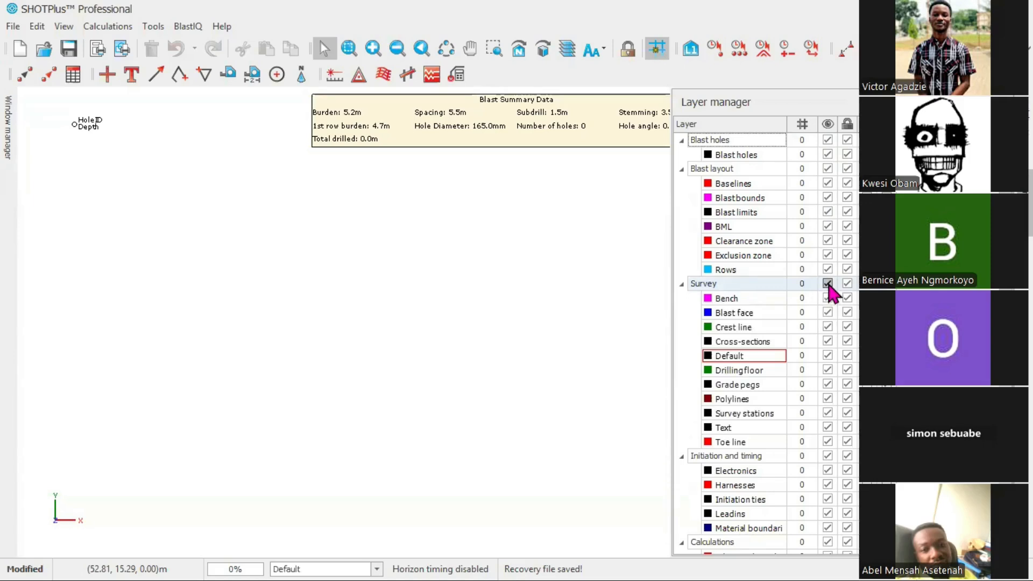
Examine the remaining layers down to Strata surface L, and bring up the visibility settings.
{"action": "scroll", "coordinate": [749, 473], "scroll_direction": "down", "scroll_amount": 5}
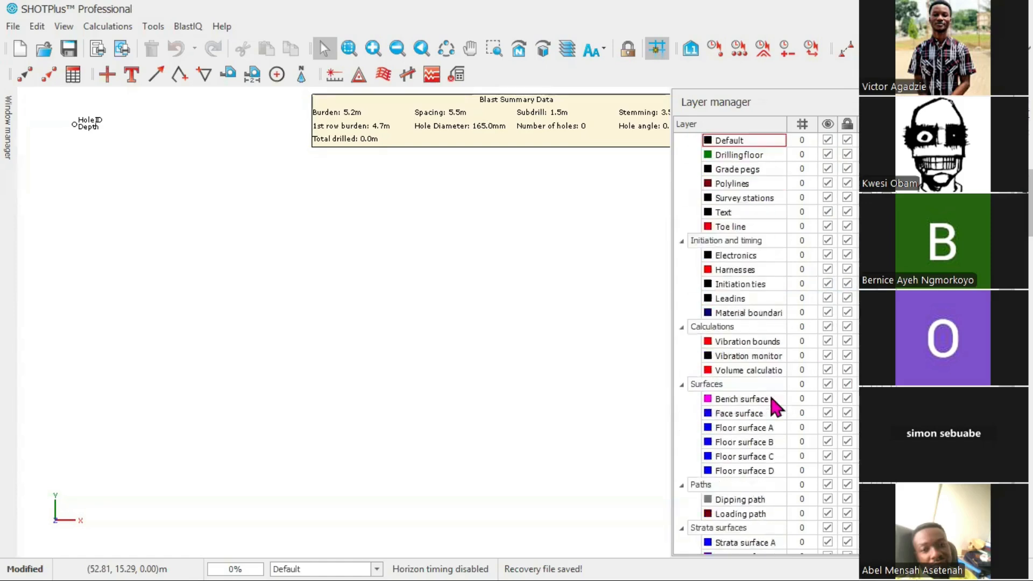
{"action": "scroll", "coordinate": [772, 399], "scroll_direction": "down", "scroll_amount": 2}
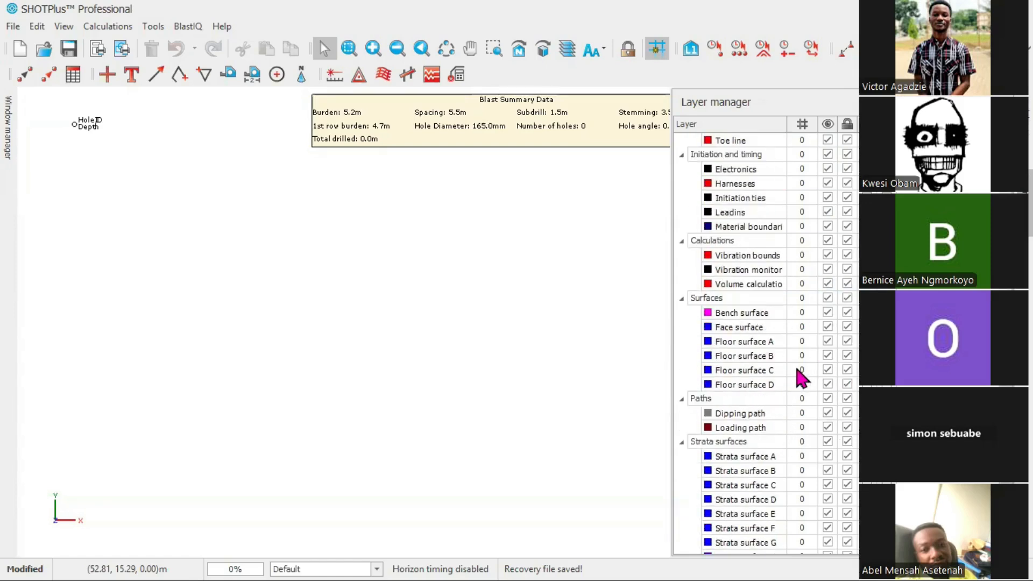
{"action": "scroll", "coordinate": [801, 378], "scroll_direction": "down", "scroll_amount": 2}
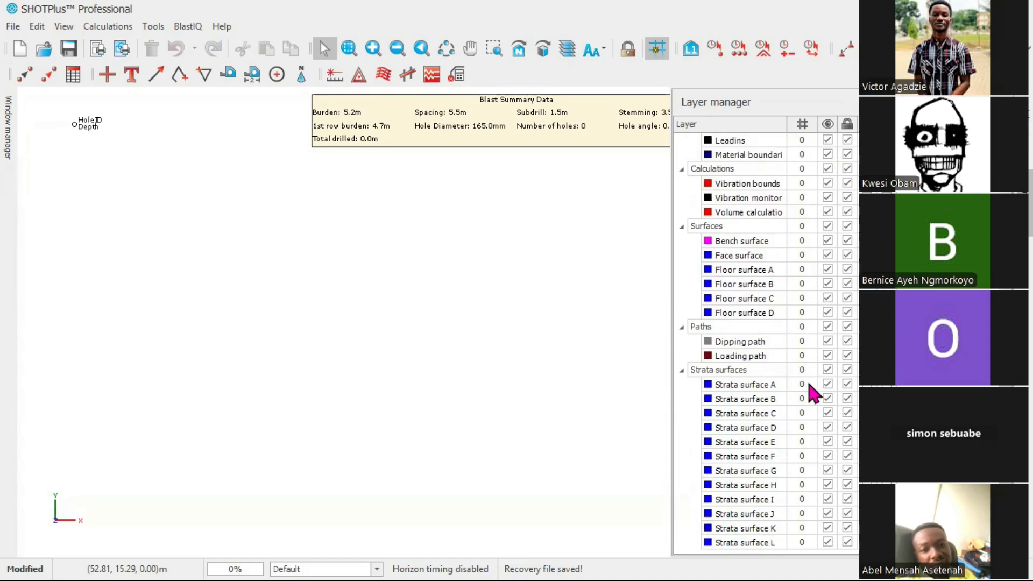
{"action": "scroll", "coordinate": [783, 395], "scroll_direction": "up", "scroll_amount": 9}
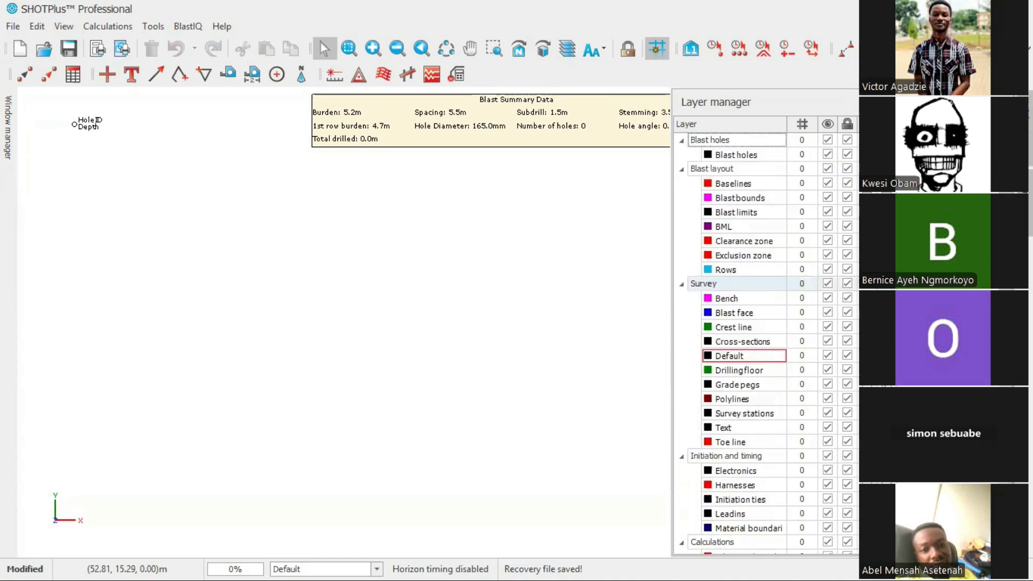
{"action": "left_click", "coordinate": [1026, 129]}
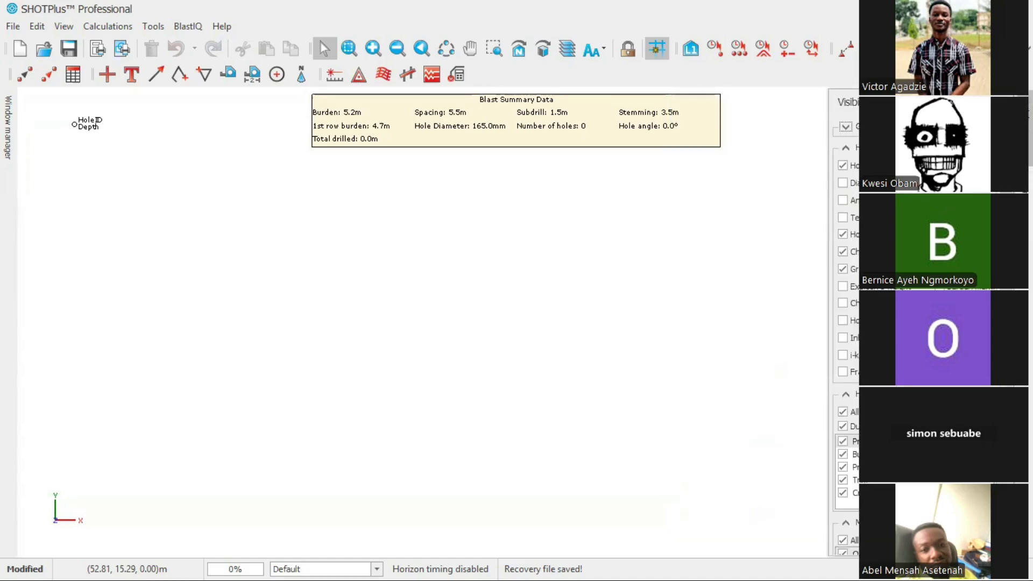